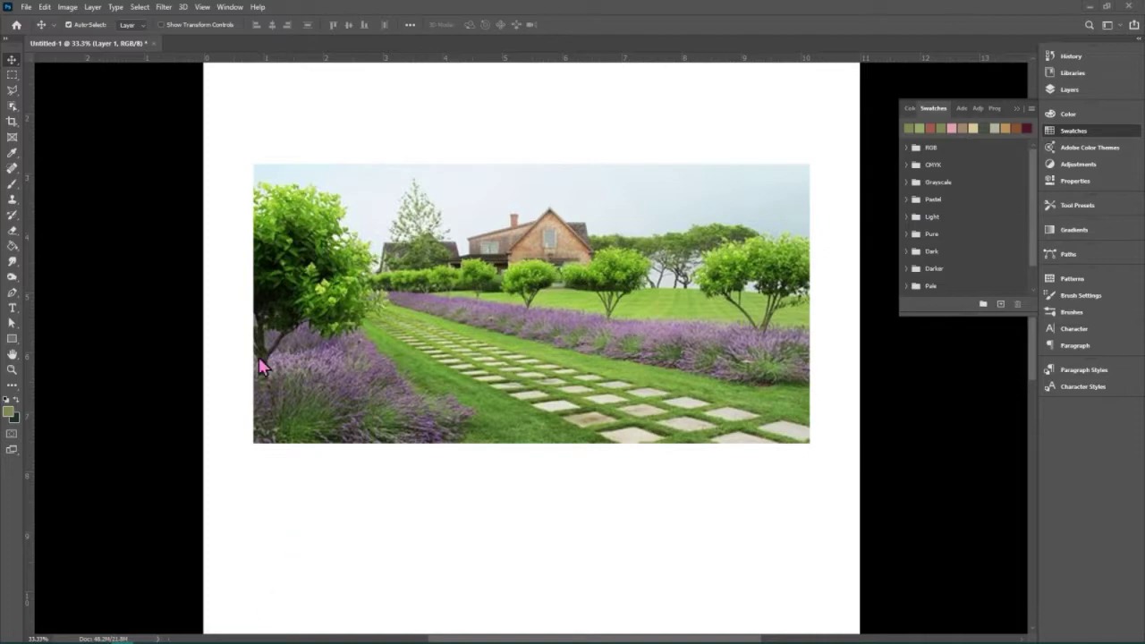
Sample the lavender flowers with the Eyedropper and save the colour as a swatch named 'lavender'.
{"action": "left_click", "coordinate": [10, 154]}
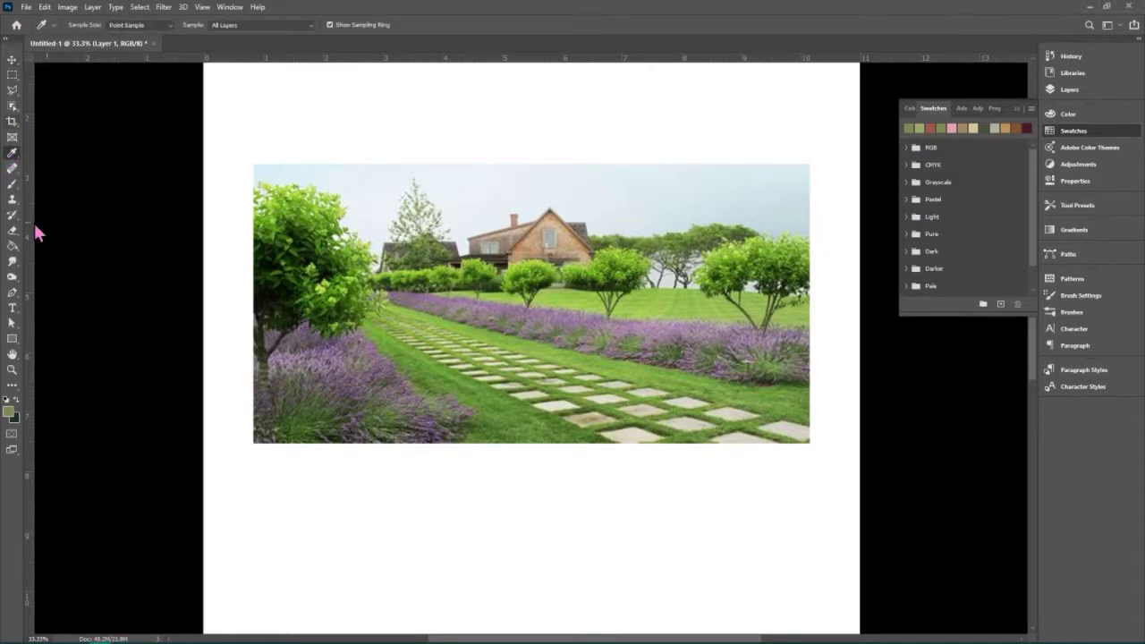
{"action": "left_click", "coordinate": [563, 309]}
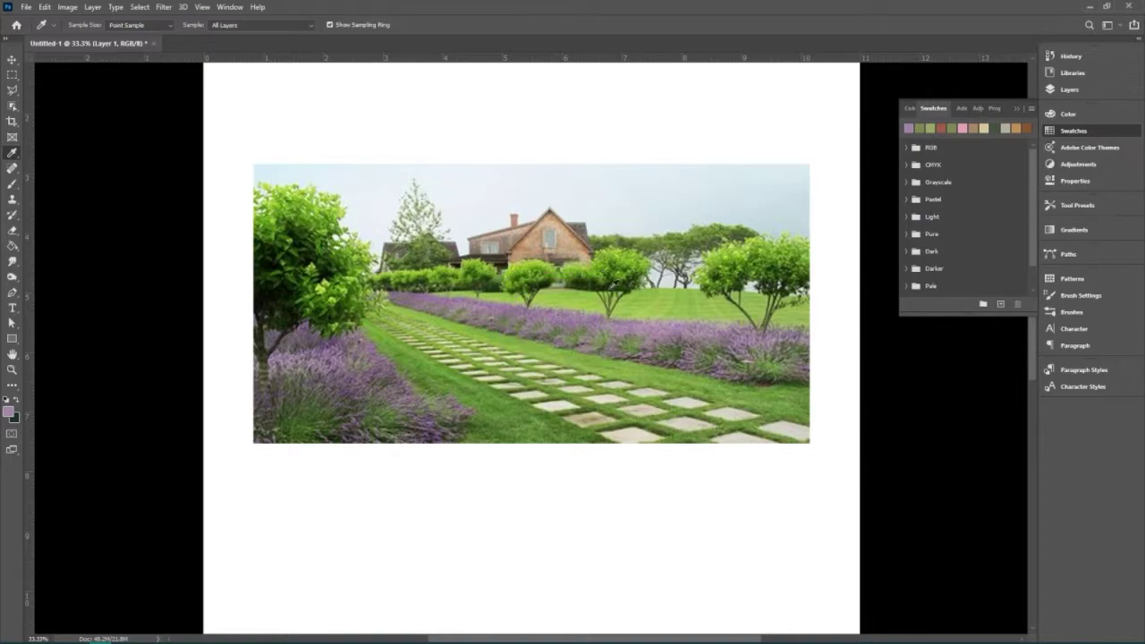
{"action": "left_click", "coordinate": [1001, 306]}
{"action": "key", "text": "BackSpace"}
{"action": "type", "text": "lavender"}
{"action": "left_click", "coordinate": [717, 212]}
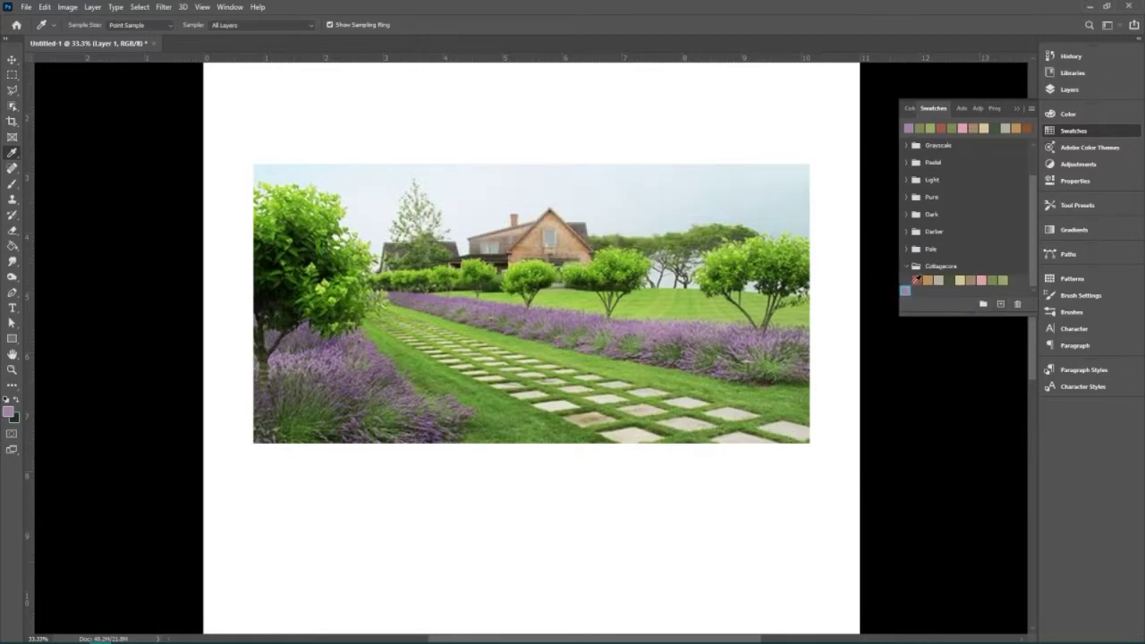
Create a new swatch group, rename it palette 1, and add the current lavender colour to it.
{"action": "left_click_drag", "start_coordinate": [983, 306], "coordinate": [978, 305]}
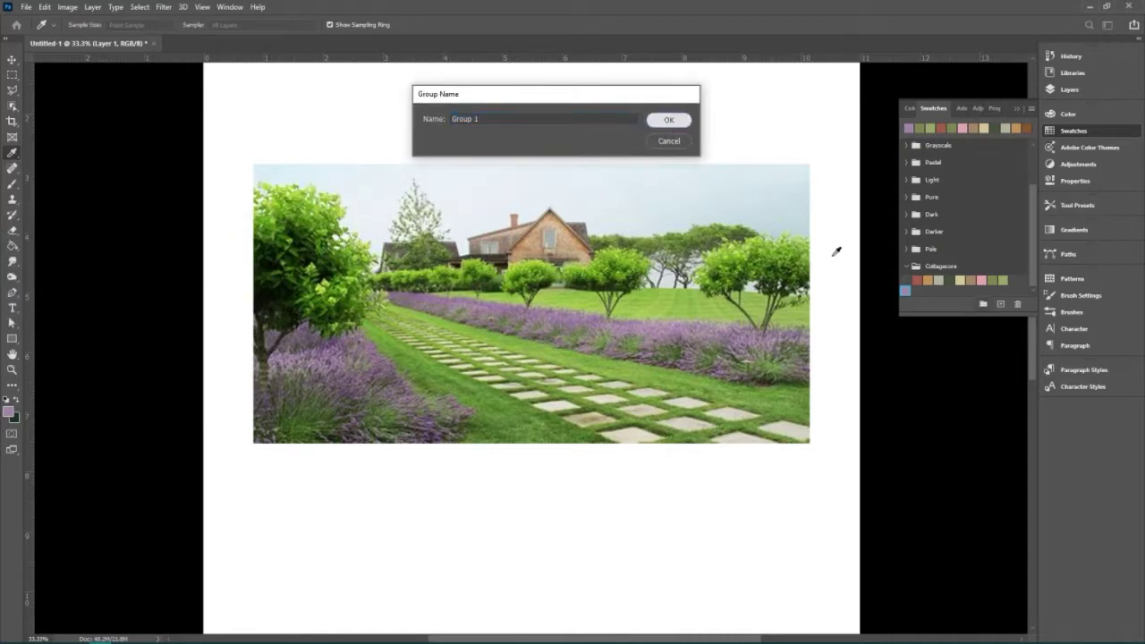
{"action": "left_click", "coordinate": [671, 120]}
{"action": "double_click", "coordinate": [932, 288]}
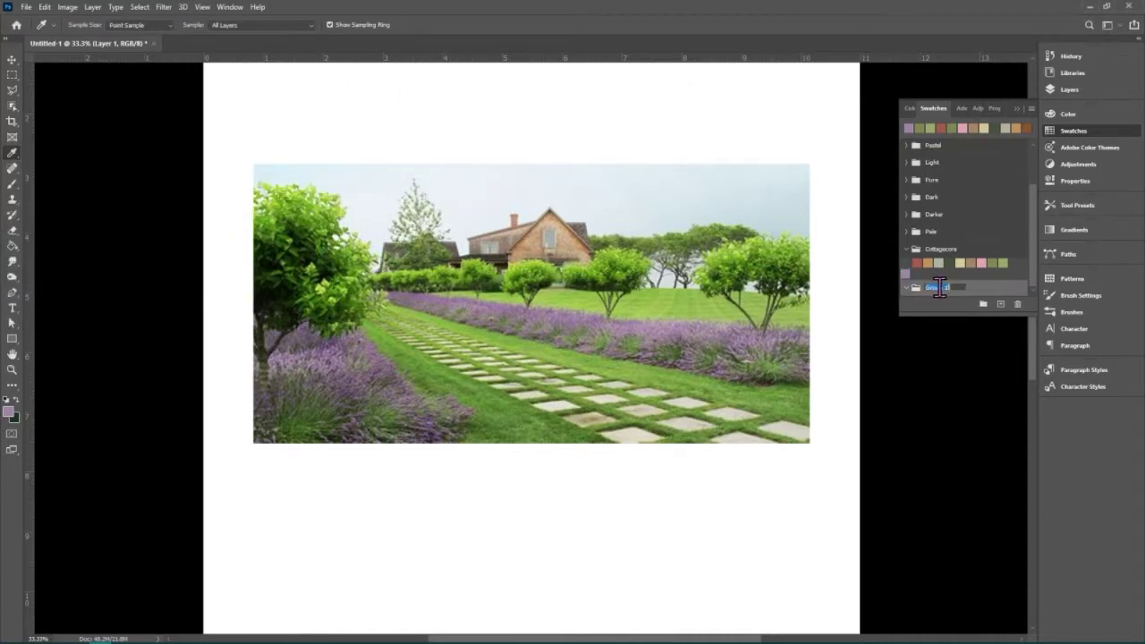
{"action": "type", "text": "past"}
{"action": "type", "text": "tte 1"}
{"action": "key", "text": "Return"}
{"action": "left_click", "coordinate": [930, 293]}
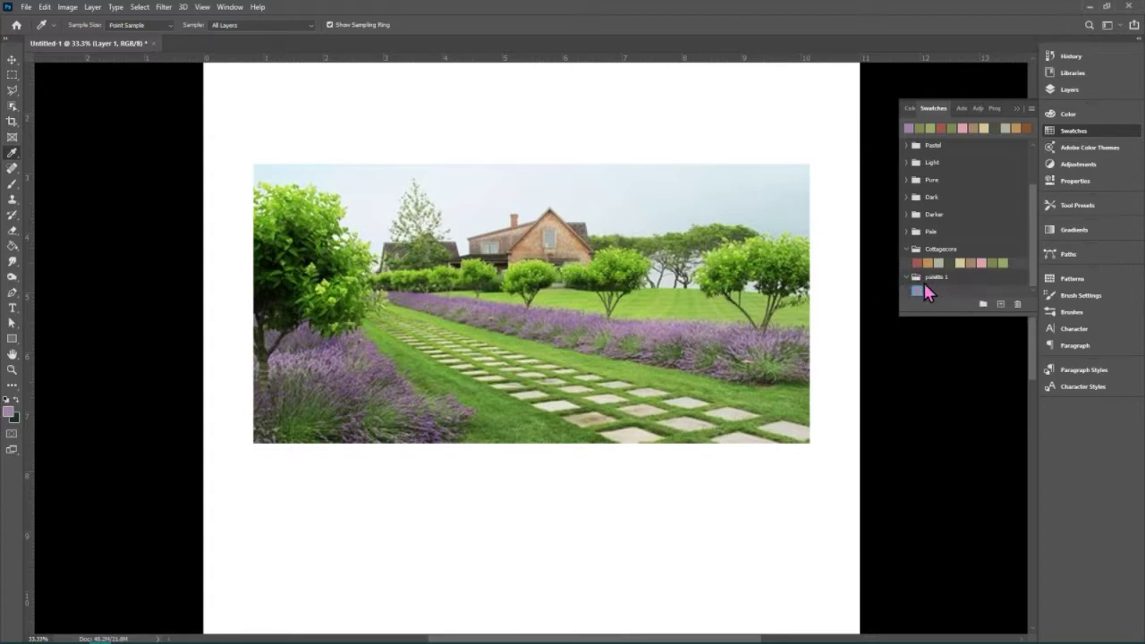
Sample the lawn green, light sky and tan house colours into palette 1 as swatches.
{"action": "left_click", "coordinate": [675, 294]}
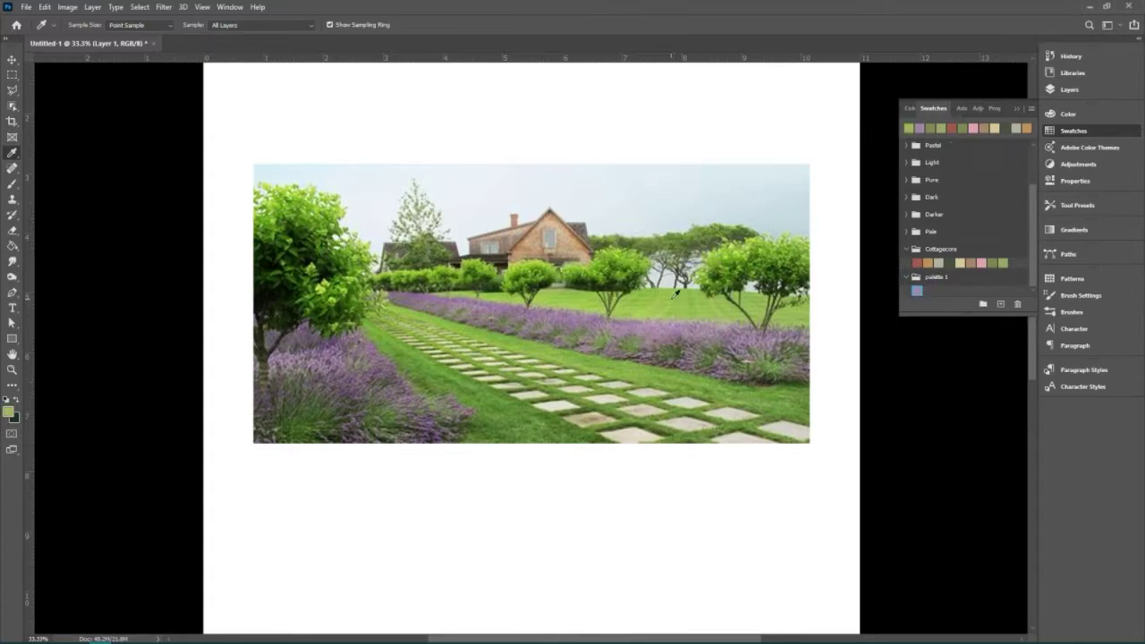
{"action": "left_click", "coordinate": [1001, 305]}
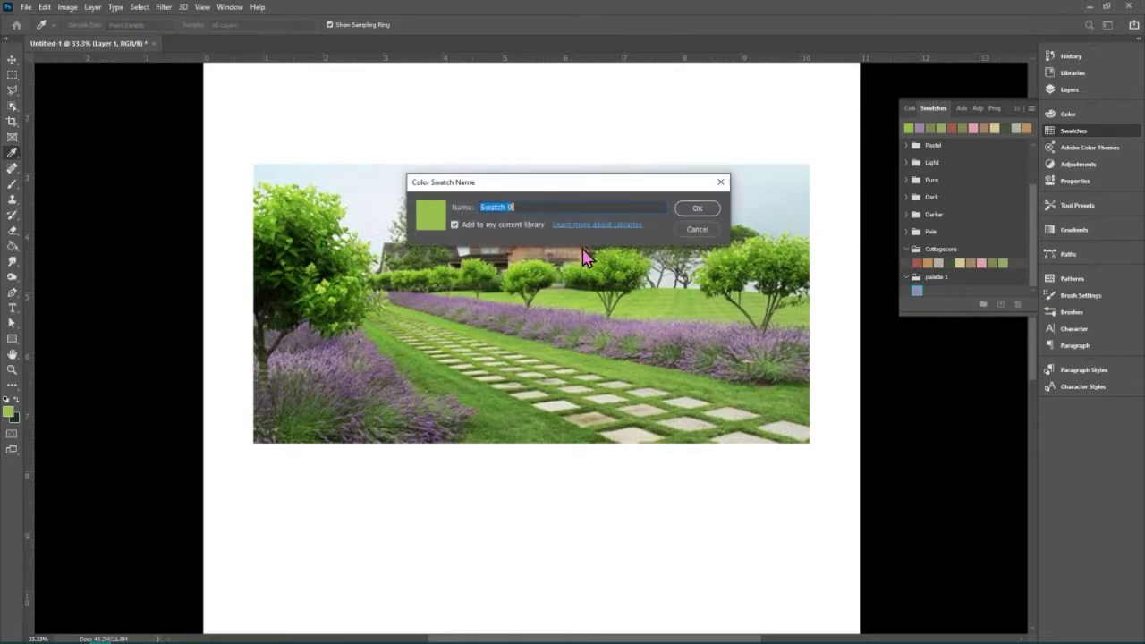
{"action": "left_click", "coordinate": [684, 209]}
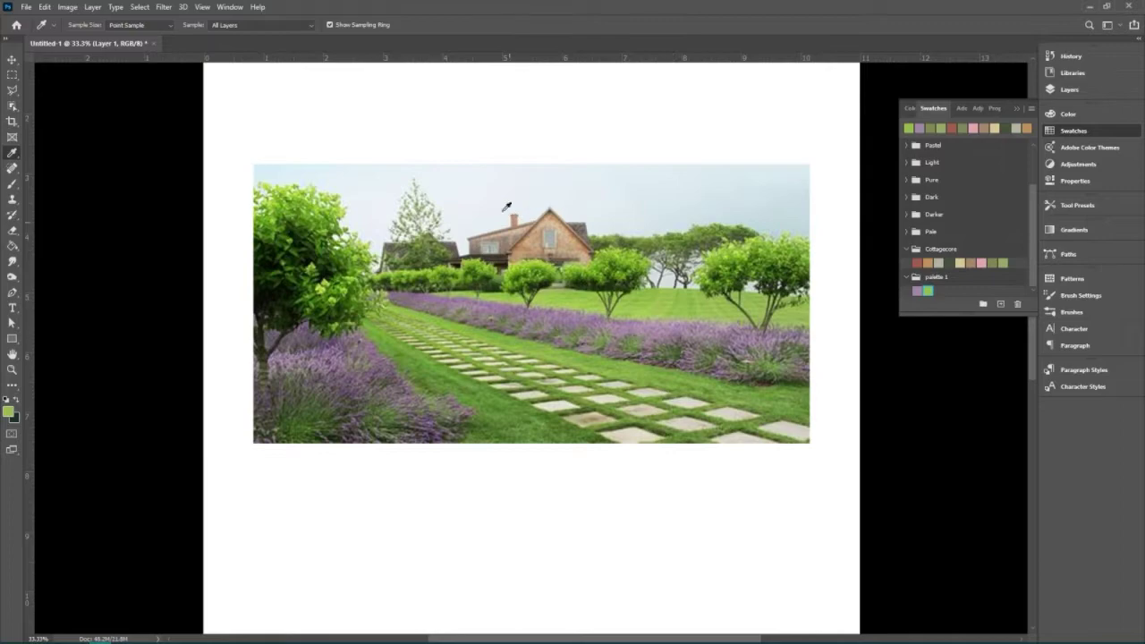
{"action": "left_click", "coordinate": [533, 190]}
{"action": "left_click", "coordinate": [1001, 305]}
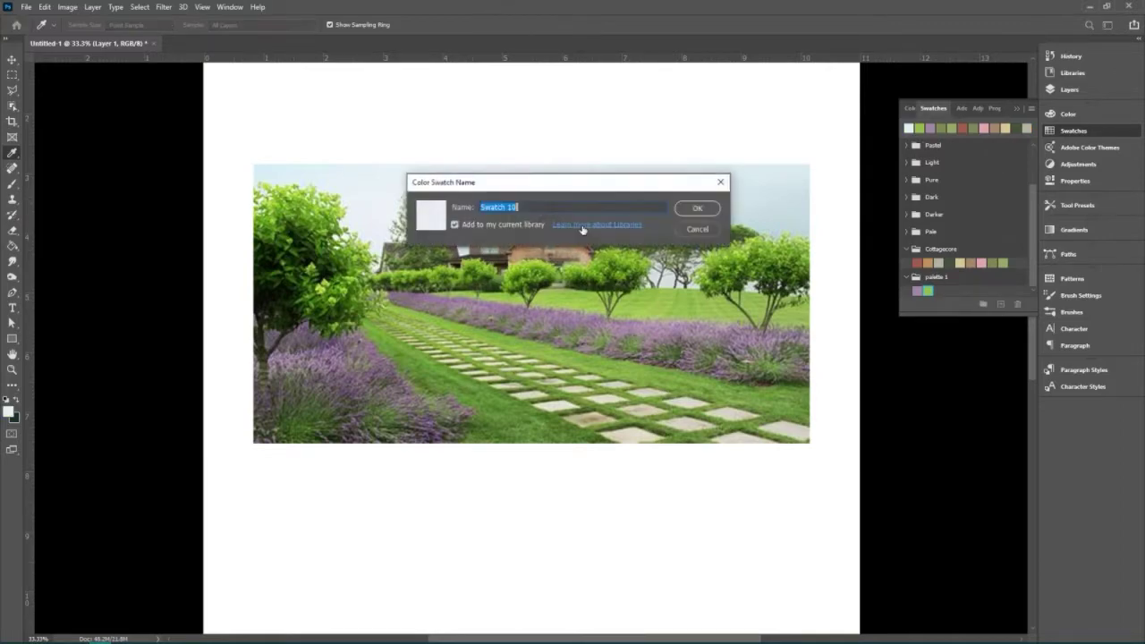
{"action": "left_click", "coordinate": [713, 207]}
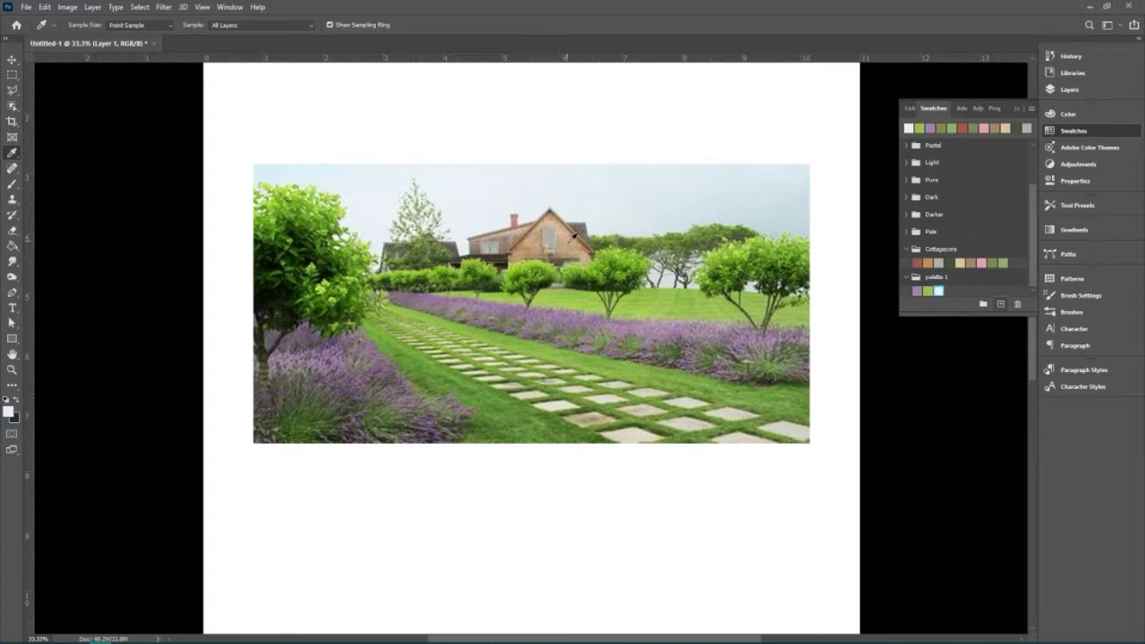
{"action": "left_click", "coordinate": [571, 234]}
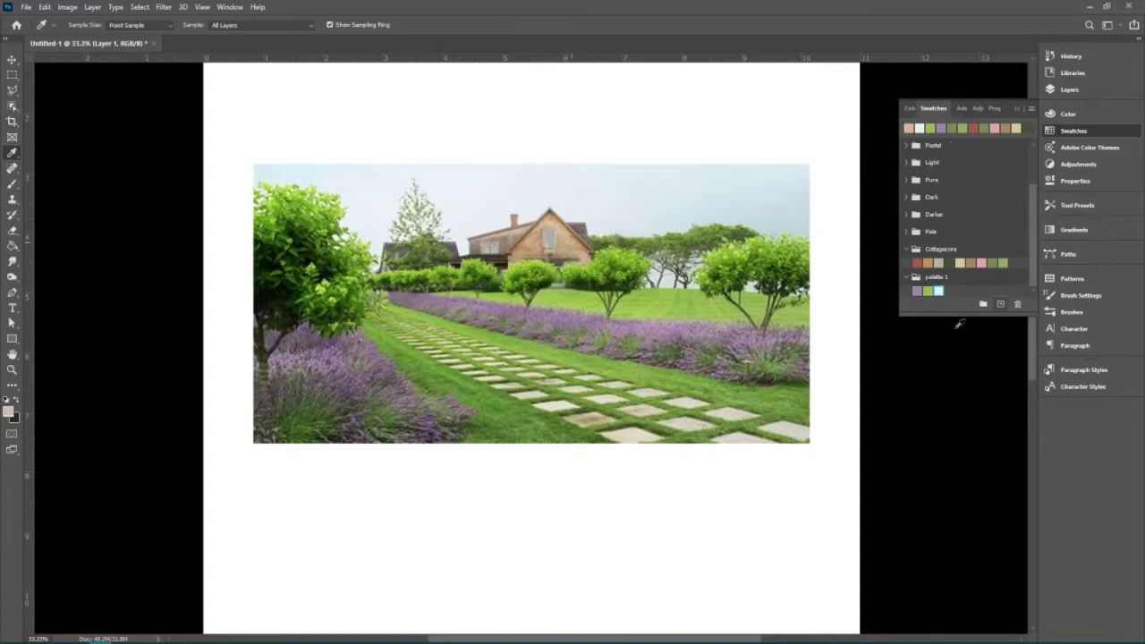
{"action": "left_click", "coordinate": [1002, 305]}
{"action": "left_click", "coordinate": [691, 206]}
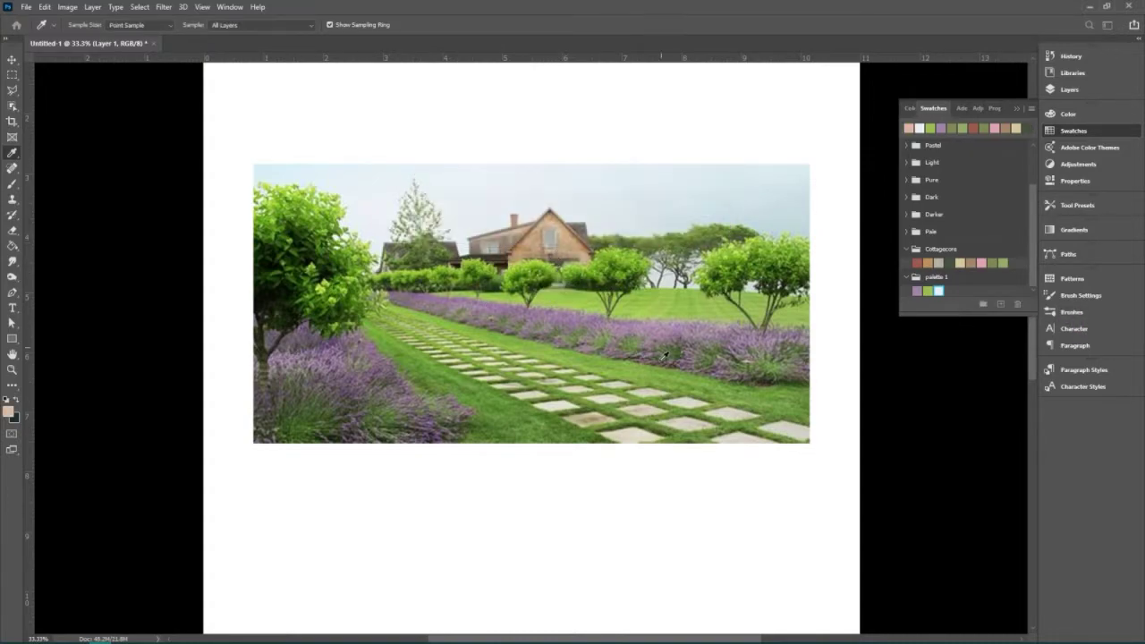
Add swatches of the light paving stone and dark tree green to palette 1.
{"action": "left_click", "coordinate": [630, 432]}
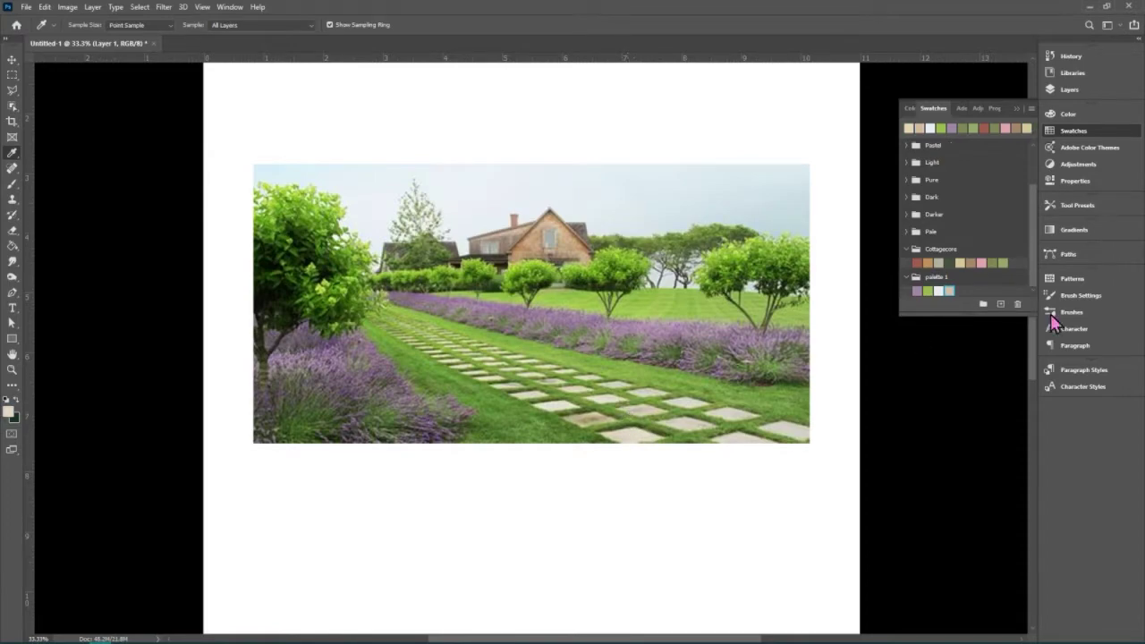
{"action": "left_click", "coordinate": [1002, 305]}
{"action": "left_click", "coordinate": [677, 209]}
{"action": "left_click", "coordinate": [286, 285]}
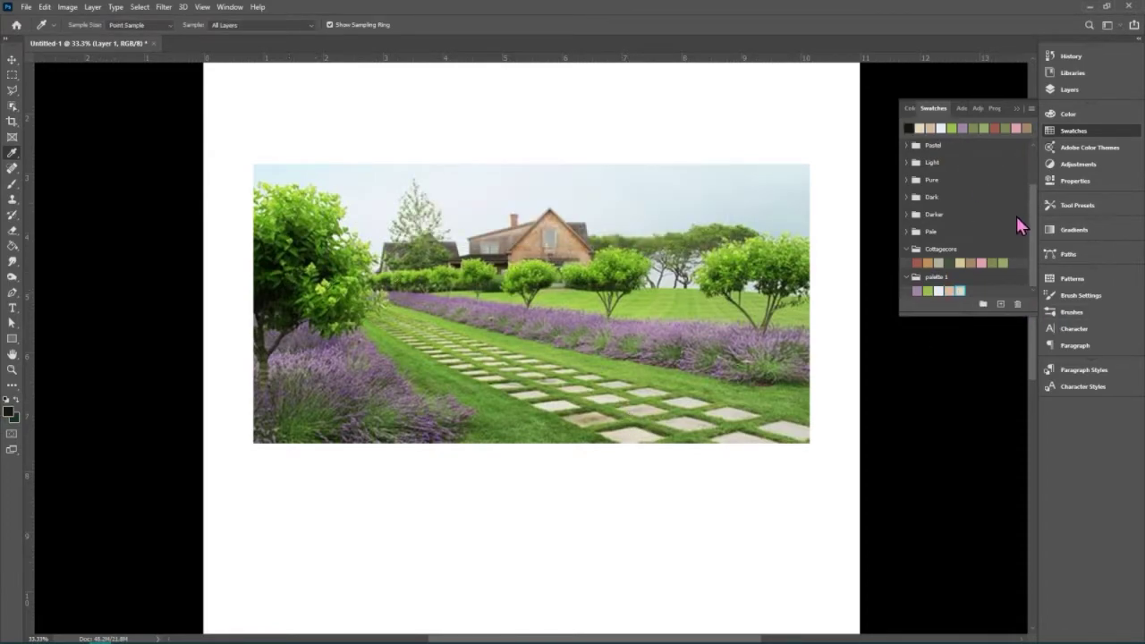
{"action": "left_click", "coordinate": [1002, 305]}
{"action": "left_click", "coordinate": [682, 209]}
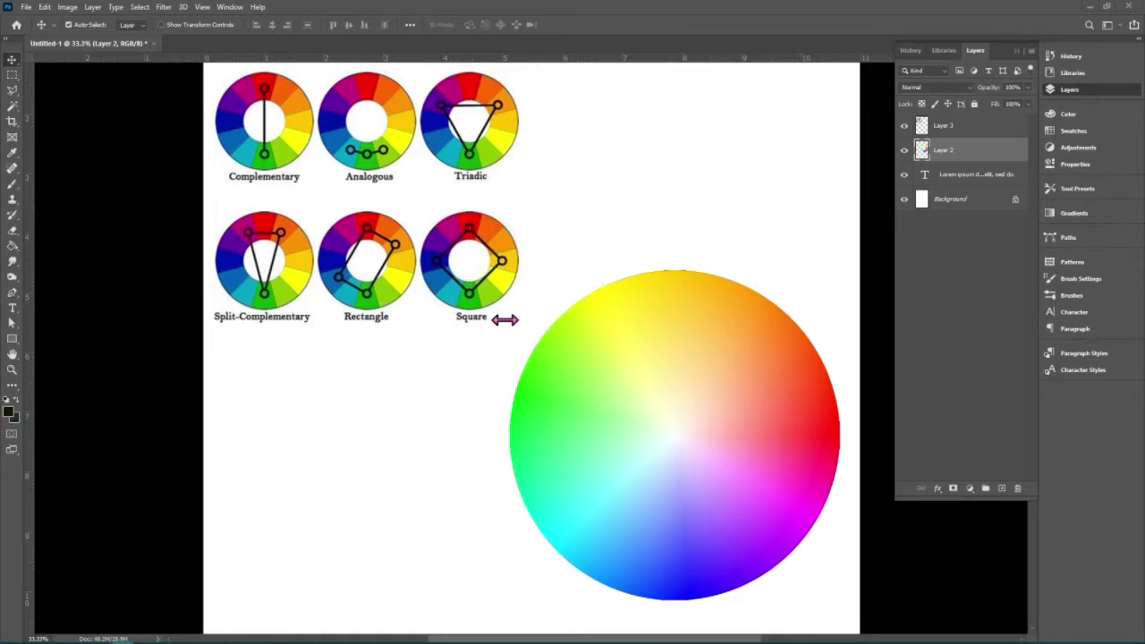
Add a new empty Layer 4 above Layer 2 and switch to the Brush Tool.
{"action": "left_click", "coordinate": [1002, 488]}
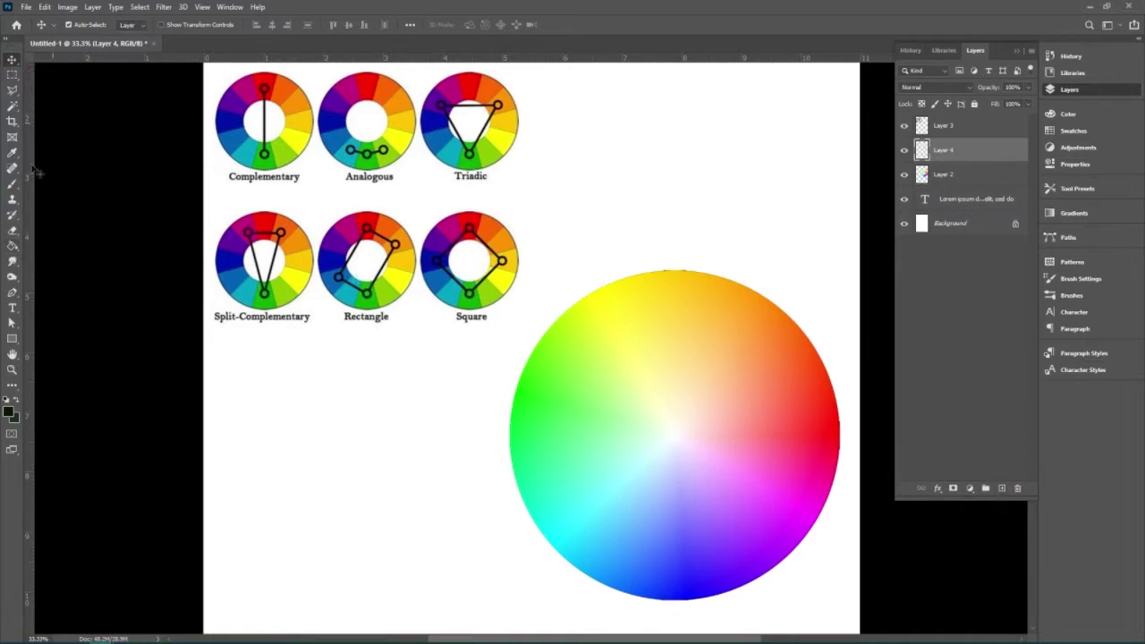
{"action": "key", "text": "b"}
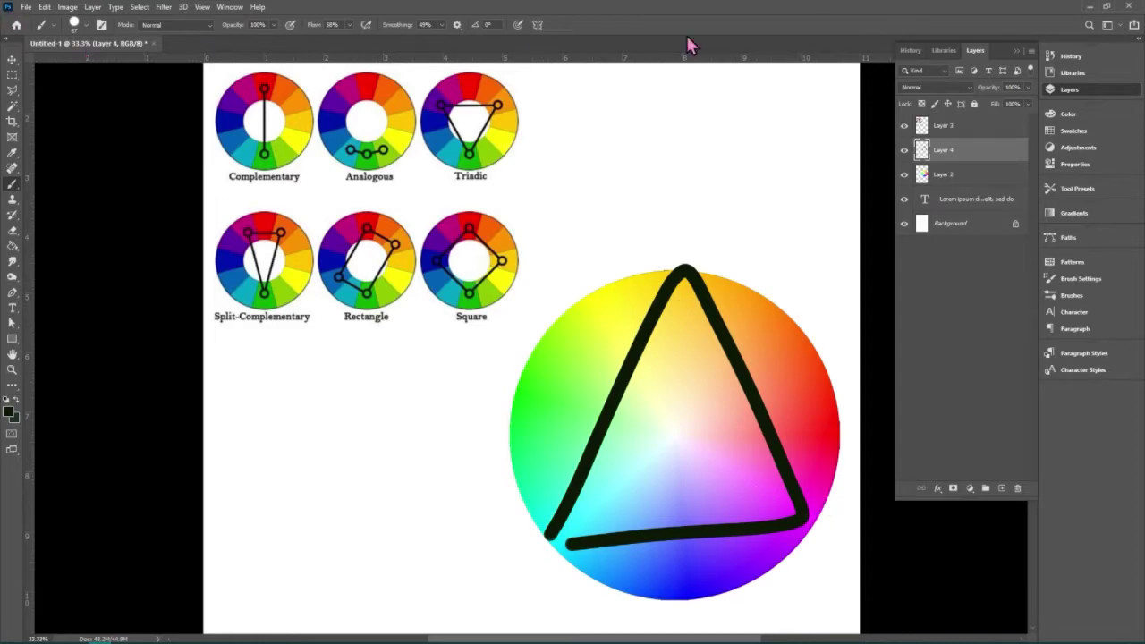
Bring up the colour picker panel beside the triangle sketch.
{"action": "left_click", "coordinate": [1076, 115]}
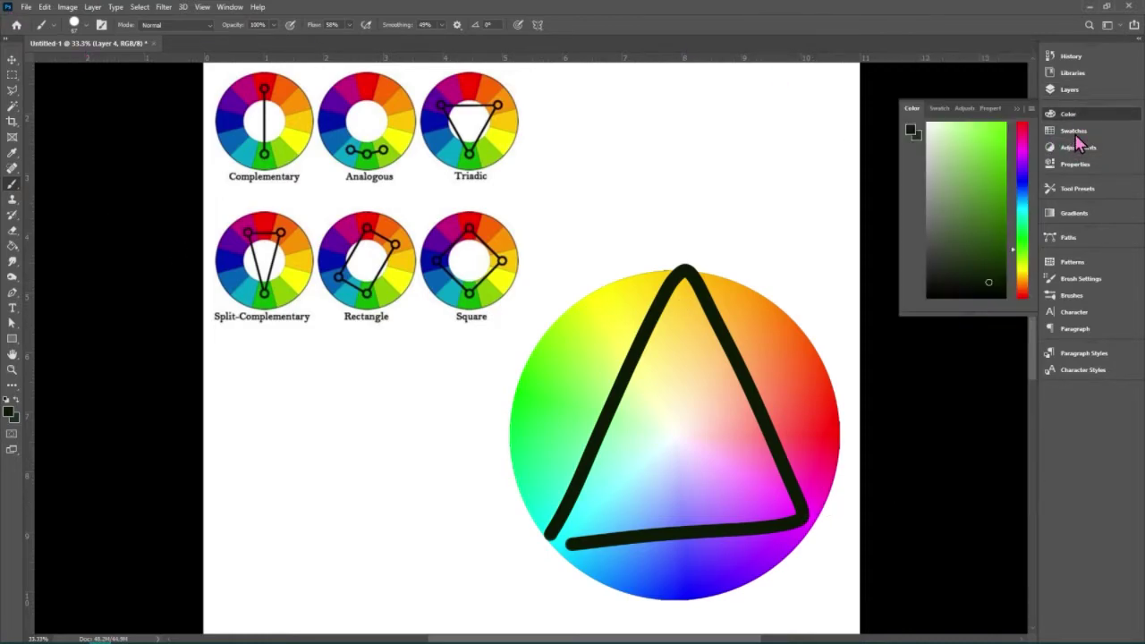
In the Swatches panel, create a new empty group named 'pallete 2' below palette 1.
{"action": "left_click", "coordinate": [1077, 132]}
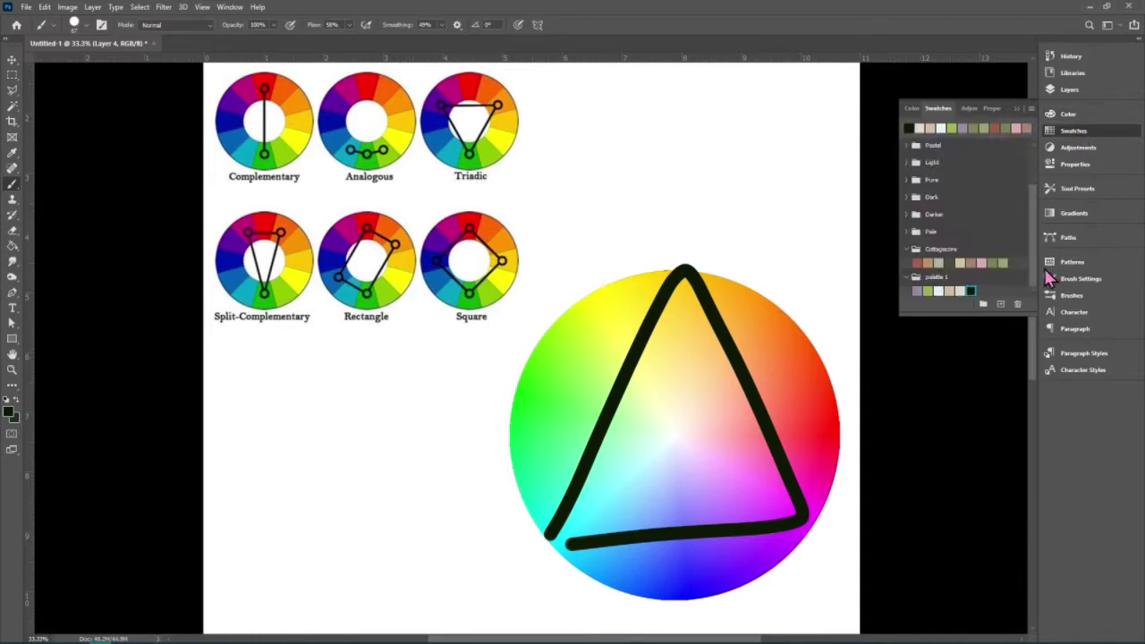
{"action": "left_click", "coordinate": [985, 305]}
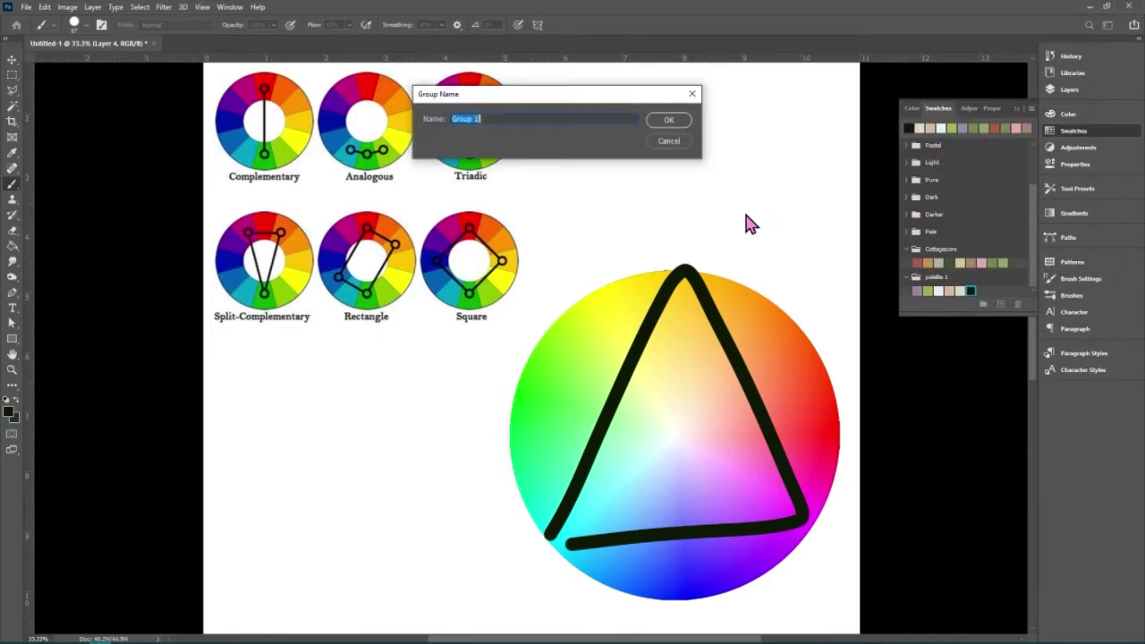
{"action": "type", "text": "pallete 2"}
{"action": "key", "text": "Return"}
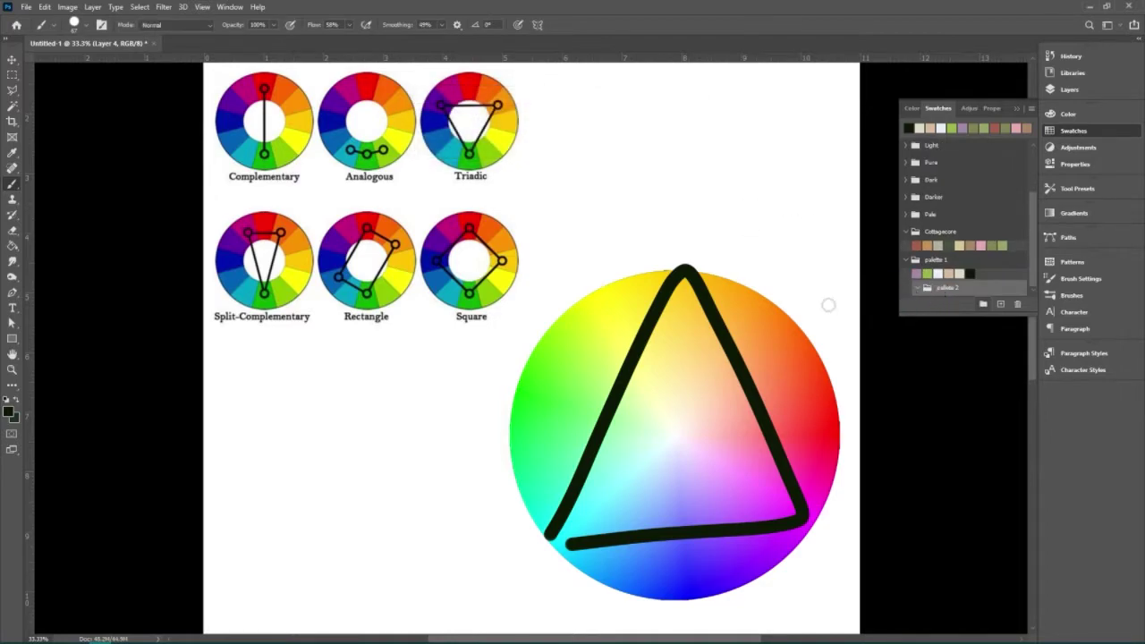
Sample yellow, magenta and pale cyan from the colour wheel into palette 2 as swatches.
{"action": "left_click", "coordinate": [11, 153]}
{"action": "left_click", "coordinate": [679, 300]}
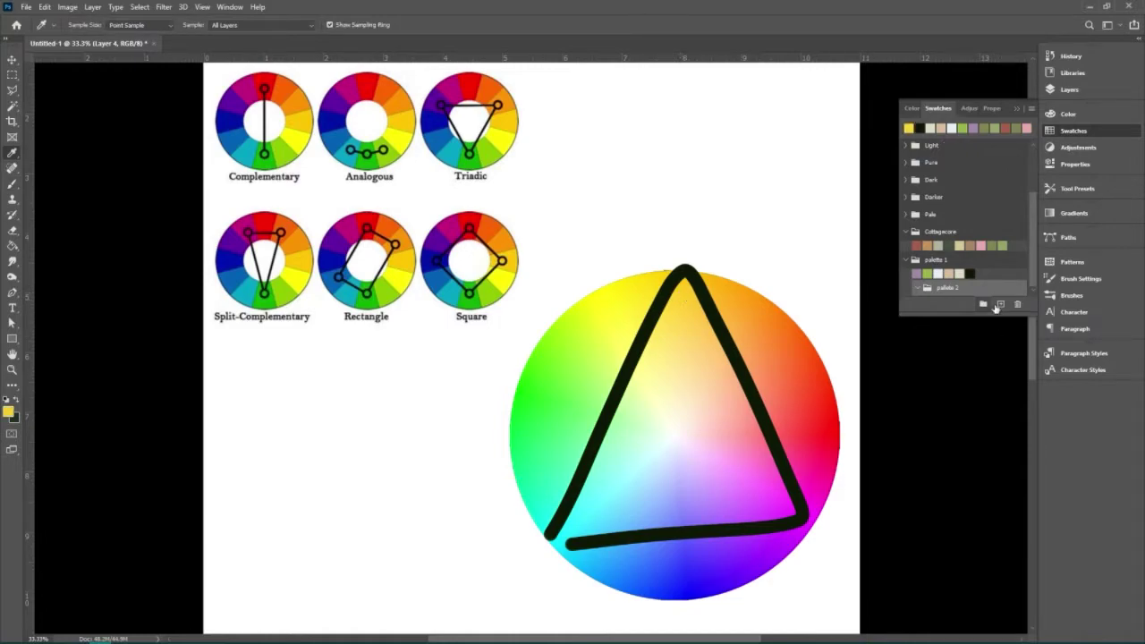
{"action": "left_click", "coordinate": [1000, 304]}
{"action": "left_click", "coordinate": [697, 208]}
{"action": "left_click", "coordinate": [772, 499]}
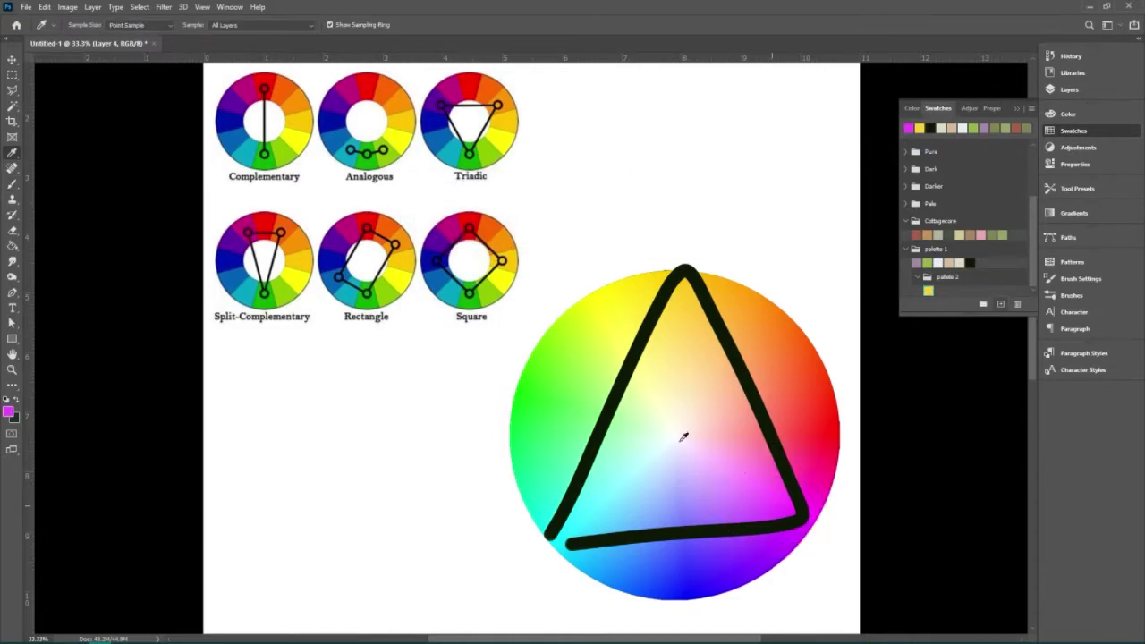
{"action": "left_click", "coordinate": [1000, 305]}
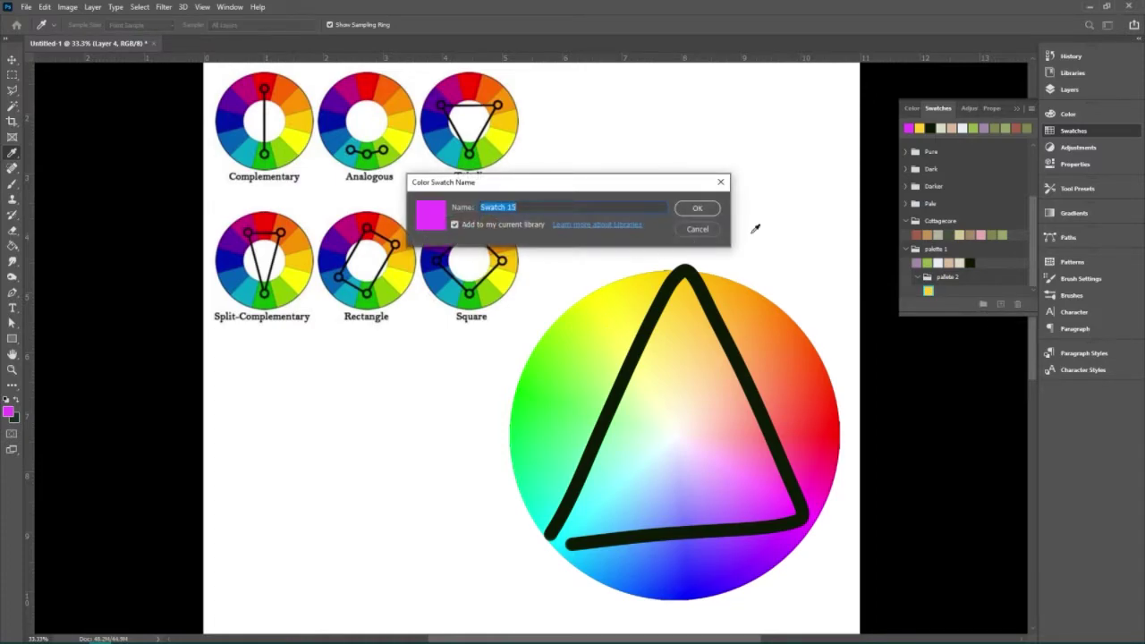
{"action": "left_click", "coordinate": [694, 208]}
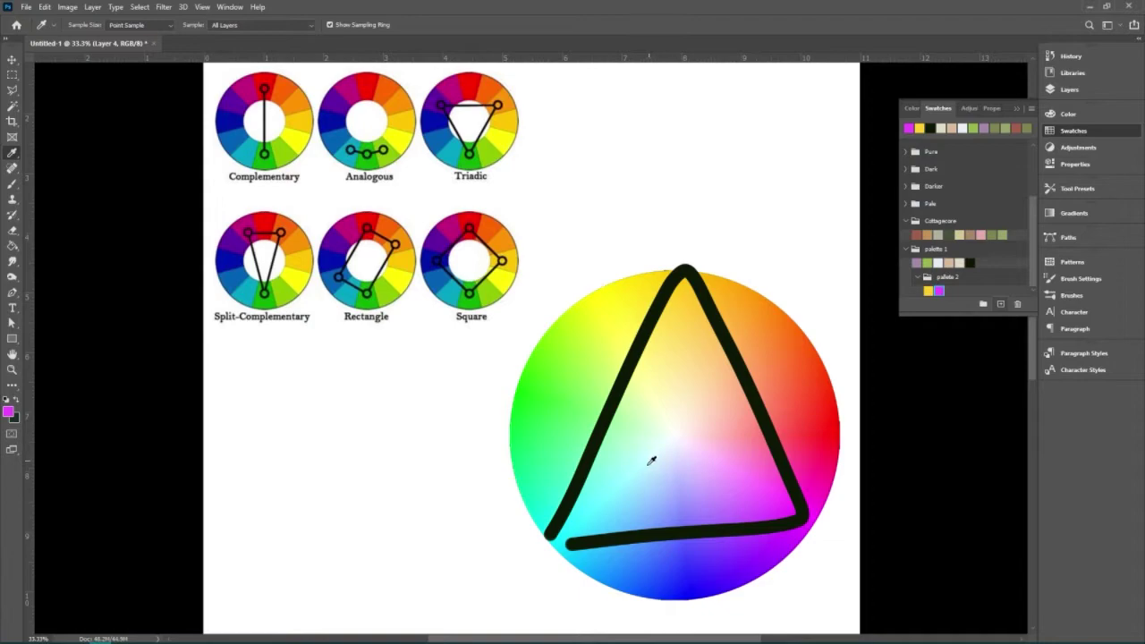
{"action": "left_click", "coordinate": [652, 463]}
{"action": "left_click", "coordinate": [1000, 304]}
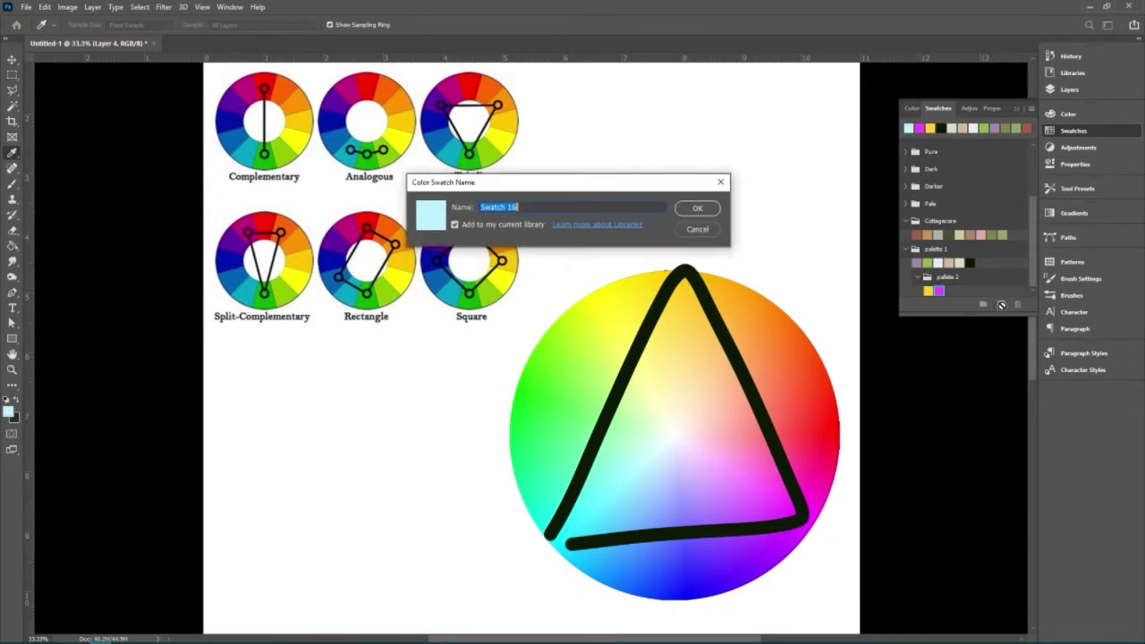
{"action": "left_click", "coordinate": [704, 213]}
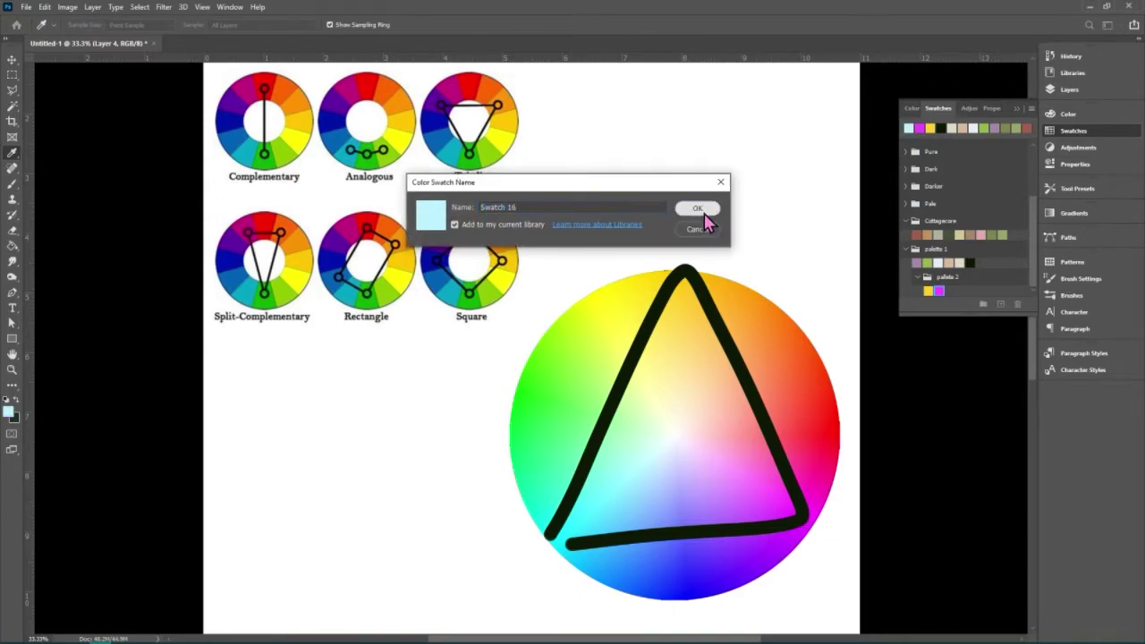
Add light cyan, purple and light orange swatches sampled from the wheel to palette 2.
{"action": "left_click", "coordinate": [597, 477]}
{"action": "left_click", "coordinate": [628, 455]}
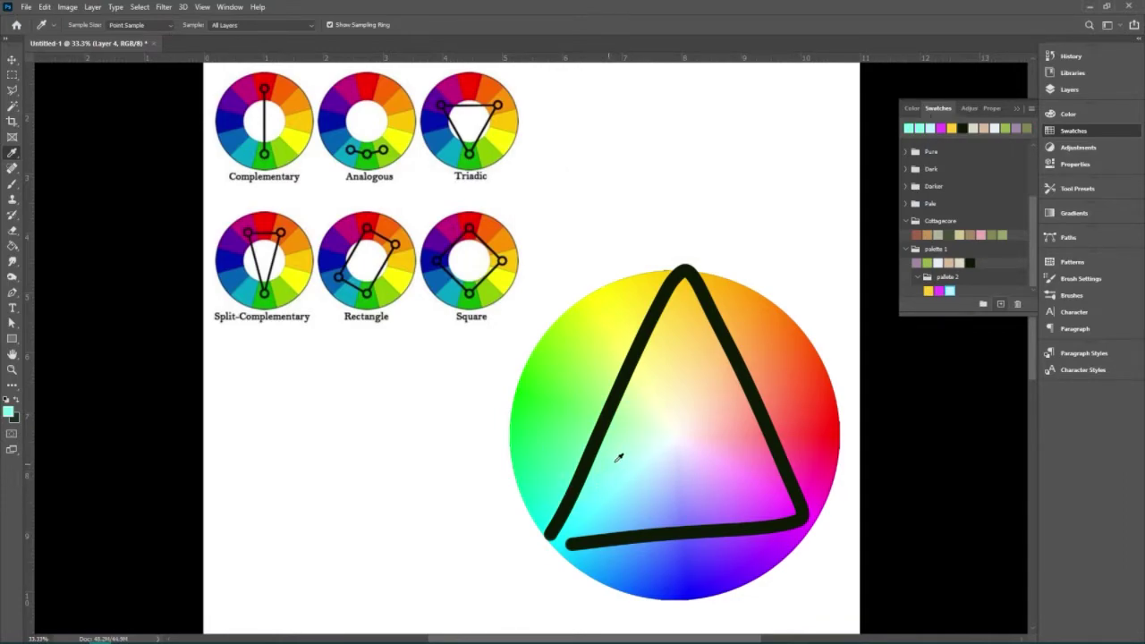
{"action": "left_click", "coordinate": [1000, 304]}
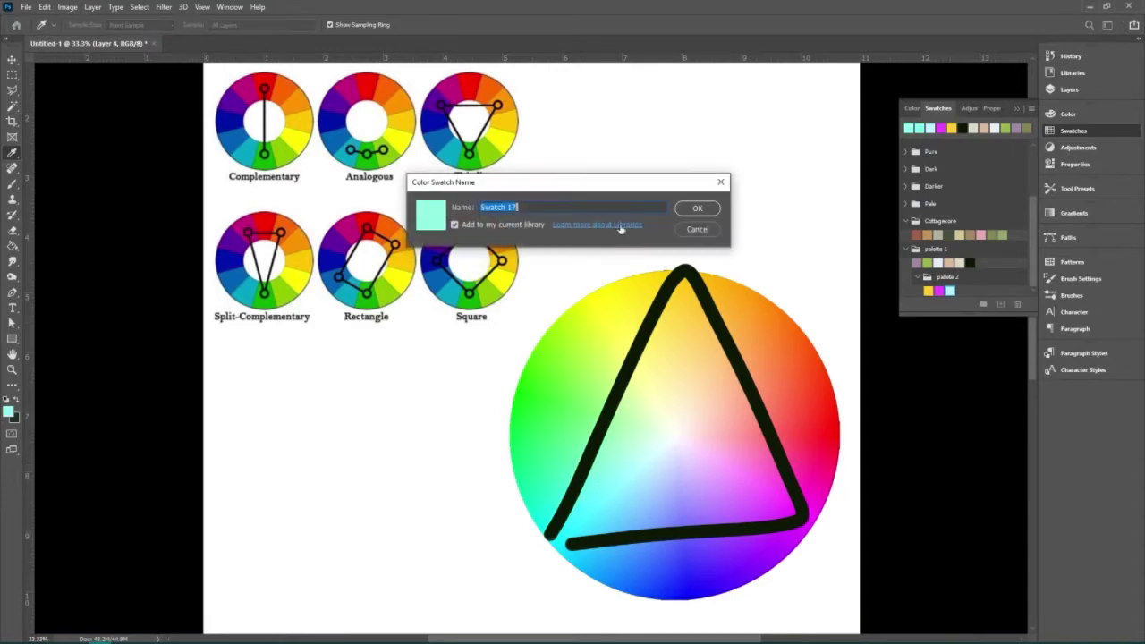
{"action": "left_click", "coordinate": [689, 207]}
{"action": "left_click", "coordinate": [725, 504]}
{"action": "left_click", "coordinate": [1001, 304]}
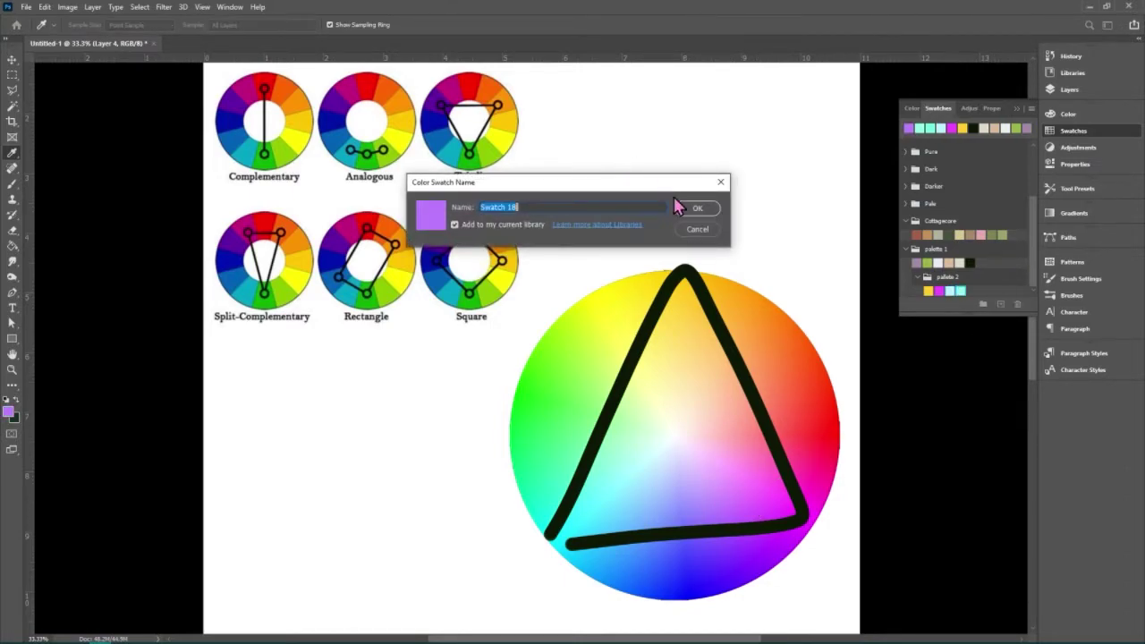
{"action": "left_click", "coordinate": [695, 209]}
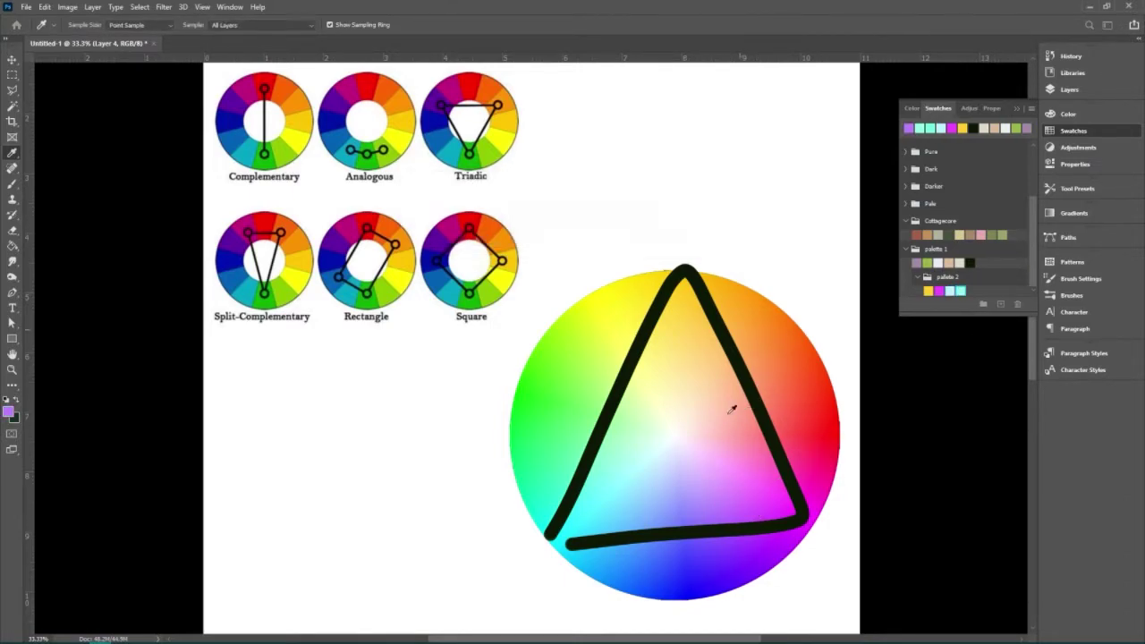
{"action": "left_click", "coordinate": [710, 338]}
{"action": "left_click", "coordinate": [1000, 304]}
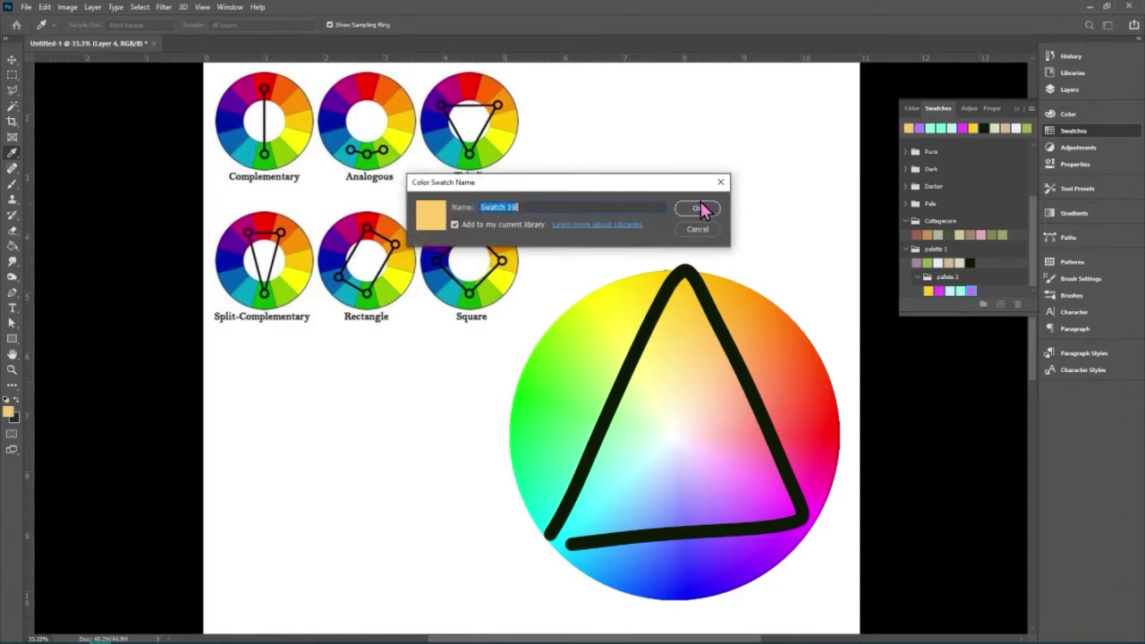
{"action": "left_click", "coordinate": [697, 209]}
{"action": "left_click", "coordinate": [11, 59]}
Try rotating the triangle about 47 degrees with Free Transform, then cancel the transform.
{"action": "key", "text": "ctrl+t"}
{"action": "left_click_drag", "start_coordinate": [844, 256], "coordinate": [819, 528]}
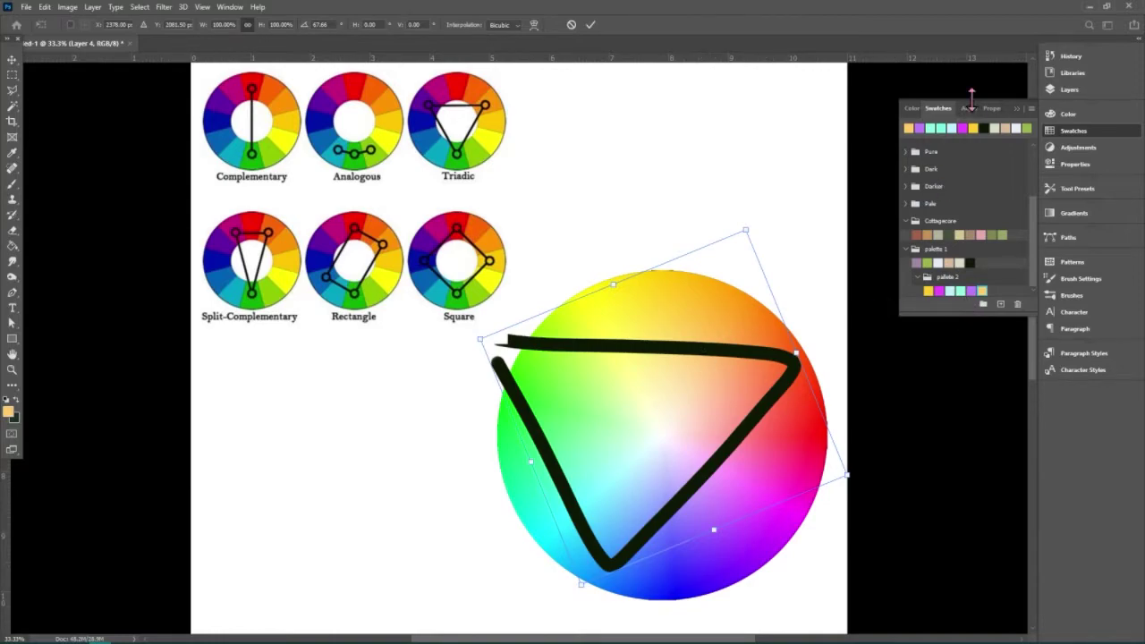
{"action": "left_click", "coordinate": [1072, 91]}
{"action": "key", "text": "Escape"}
Clear the triangle from Layer 4 with Select All and Delete, then sample a cyan from the wheel.
{"action": "left_click", "coordinate": [12, 74]}
{"action": "key", "text": "ctrl+a"}
{"action": "key", "text": "Delete"}
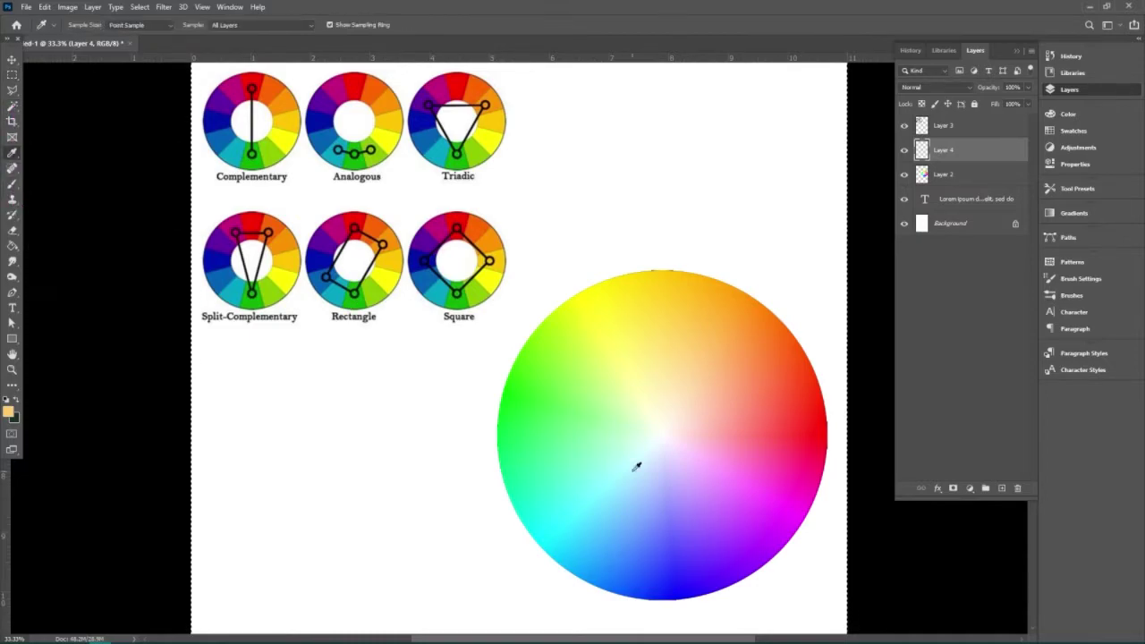
{"action": "left_click", "coordinate": [571, 494]}
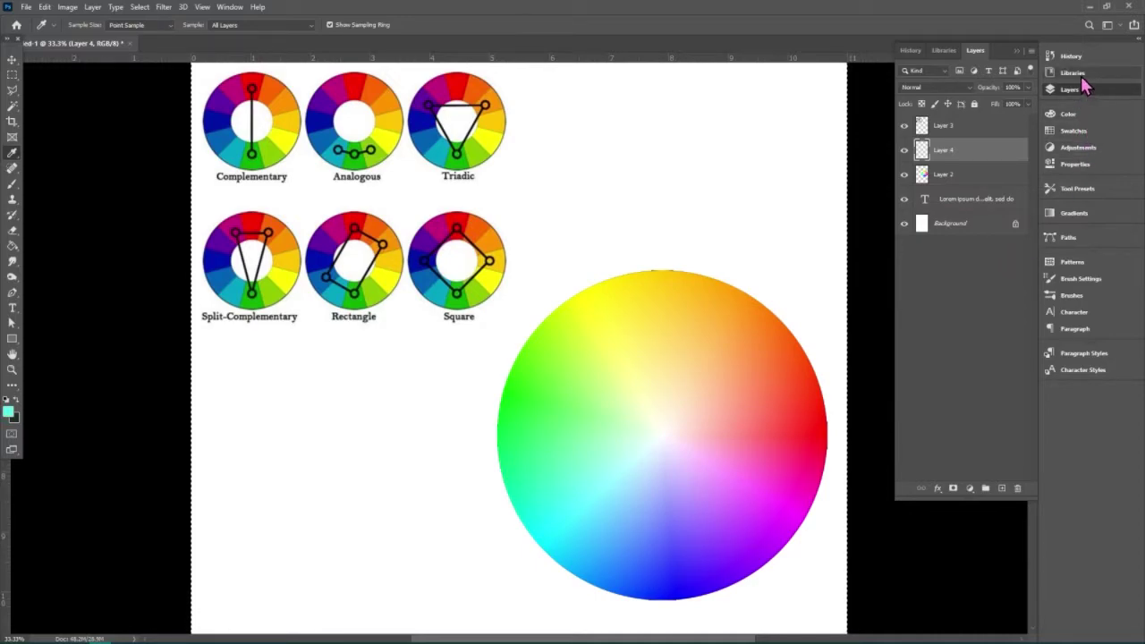
{"action": "left_click", "coordinate": [1073, 132]}
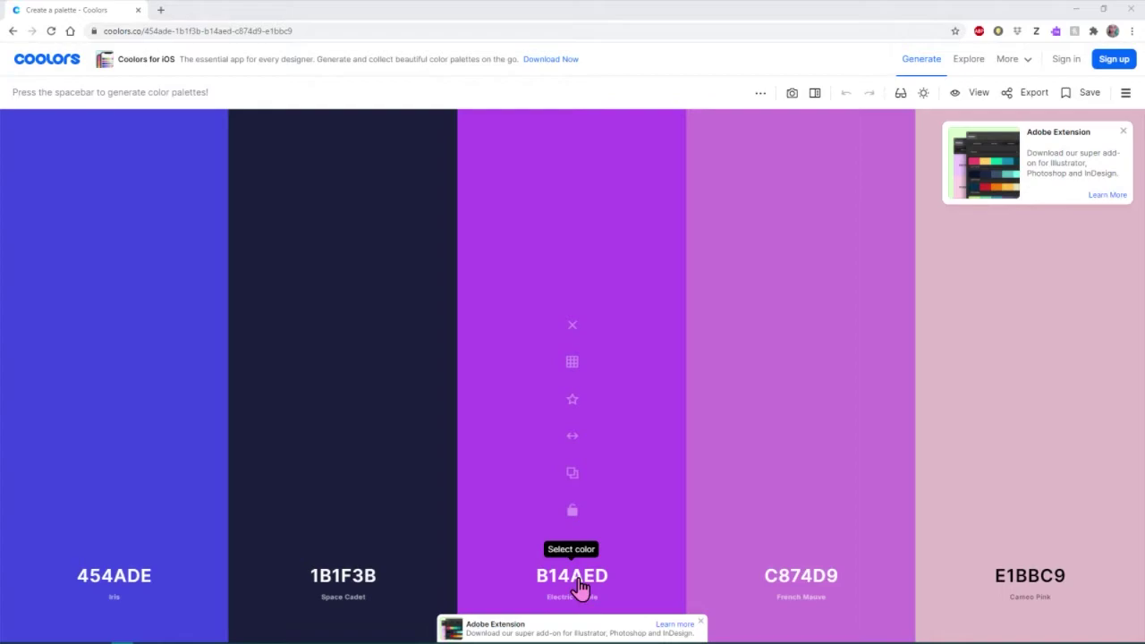
Generate Coolors palettes, dismiss the Adobe Extension card, and lock the 9D8189 colour.
{"action": "key", "text": "space"}
{"action": "key", "text": "space"}
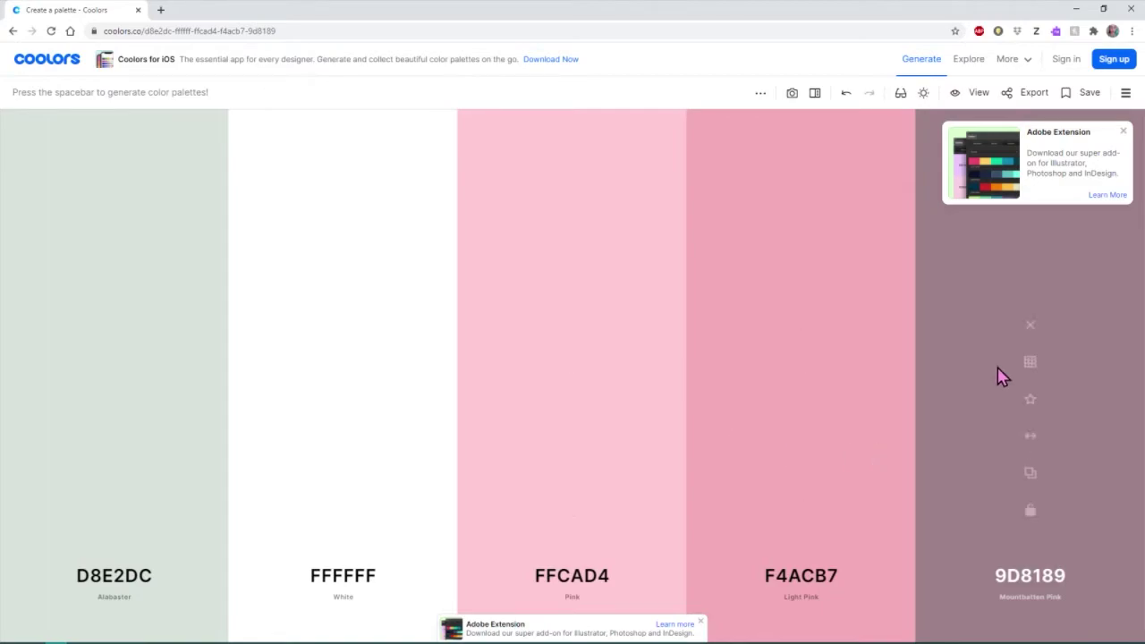
{"action": "left_click", "coordinate": [1124, 134]}
{"action": "left_click", "coordinate": [1031, 510]}
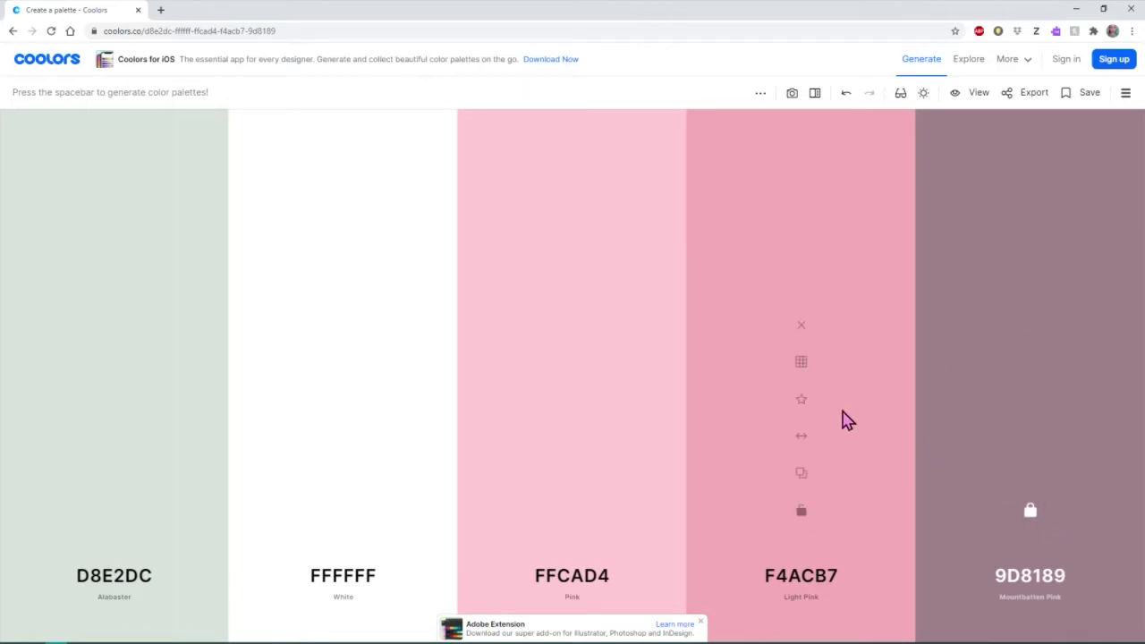
{"action": "key", "text": "space"}
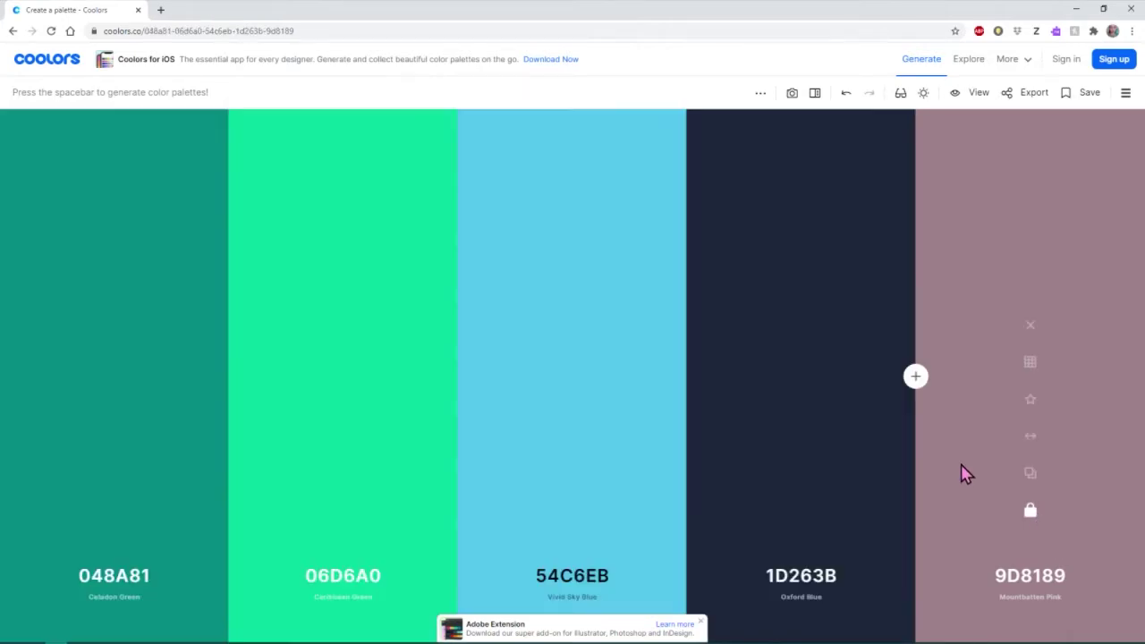
{"action": "key", "text": "space"}
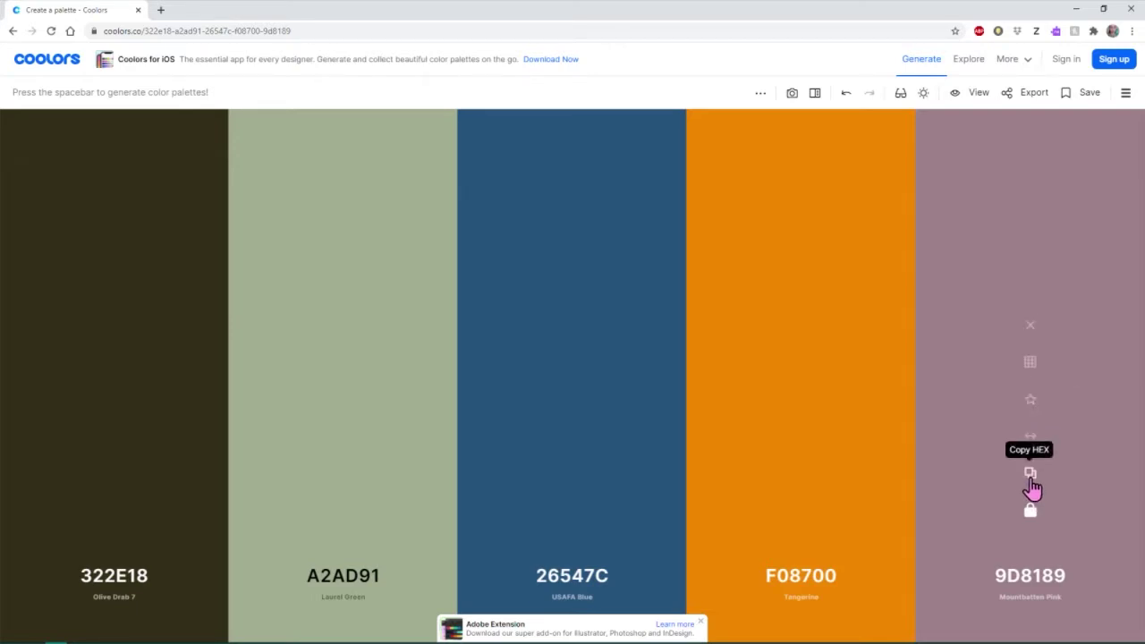
Lock F08700 and 2D2327, regenerating until the free slots read FCF7FF and 00A6A6.
{"action": "left_click", "coordinate": [801, 510]}
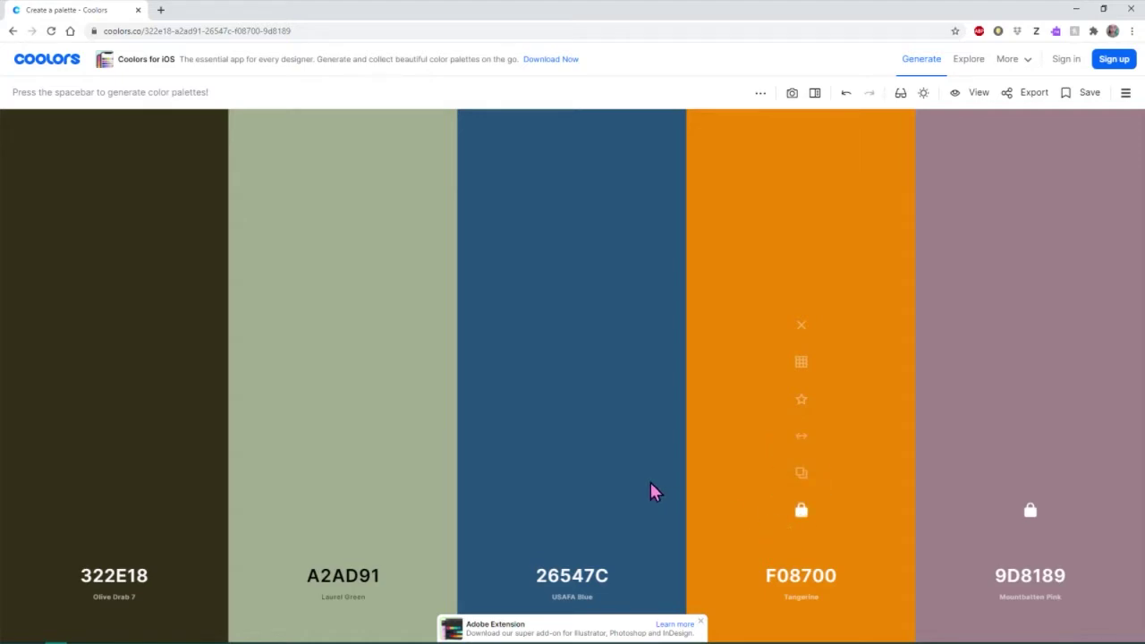
{"action": "key", "text": "space"}
{"action": "key", "text": "space"}
{"action": "left_click", "coordinate": [574, 519]}
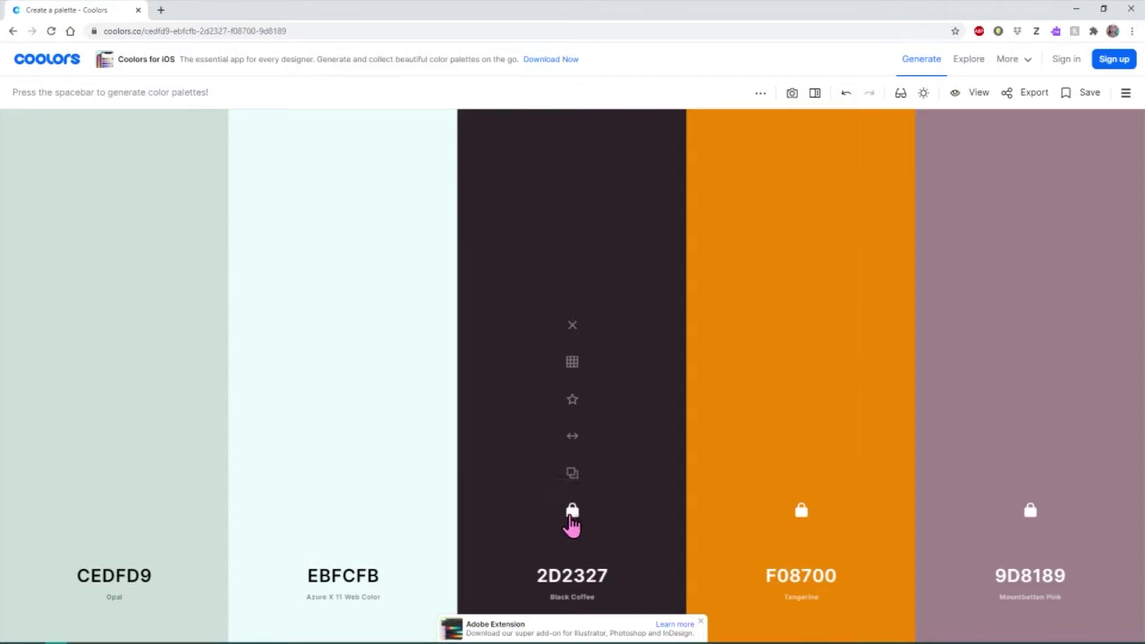
{"action": "key", "text": "space"}
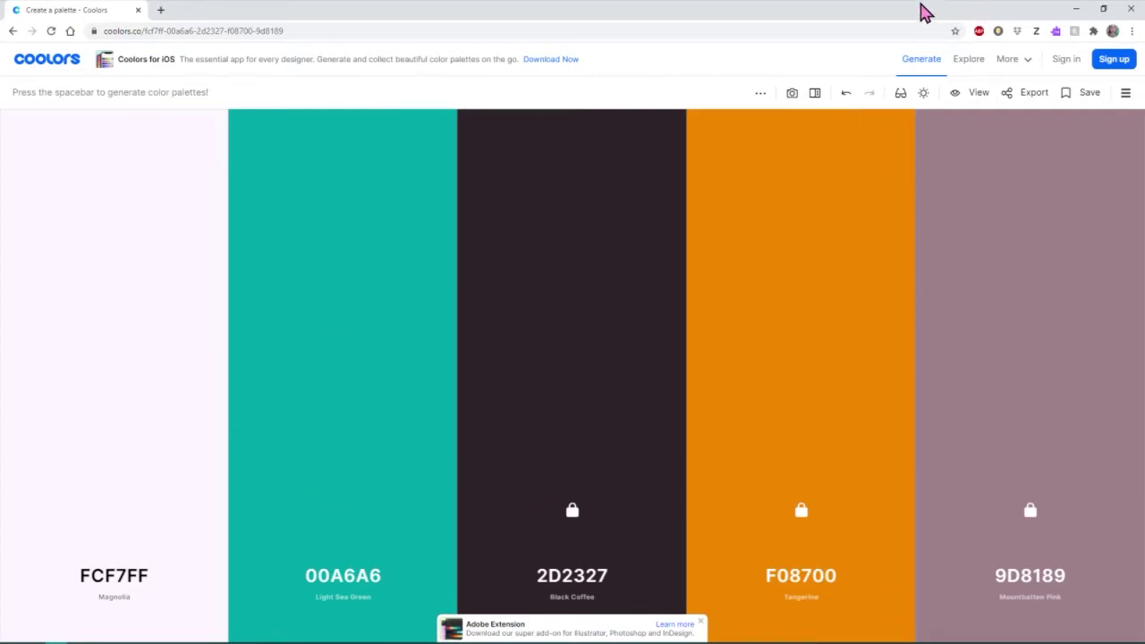
Shrink and move the Coolors browser window aside to reveal Photoshop.
{"action": "left_click_drag", "start_coordinate": [920, 11], "coordinate": [835, 32]}
{"action": "left_click_drag", "start_coordinate": [1077, 289], "coordinate": [542, 295]}
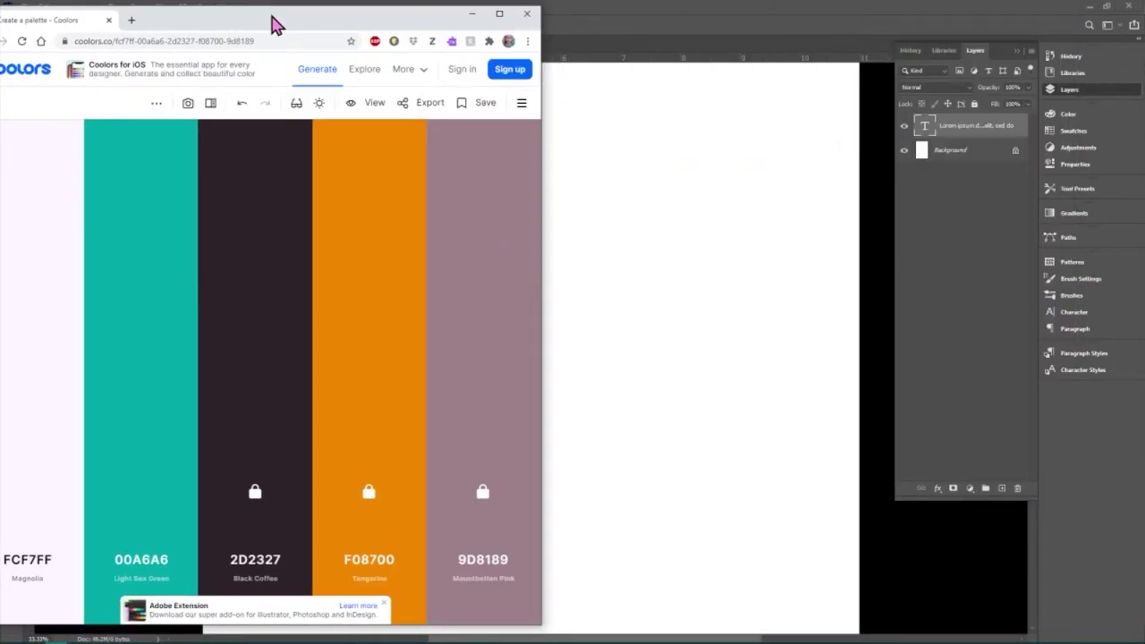
{"action": "left_click_drag", "start_coordinate": [277, 22], "coordinate": [355, 22]}
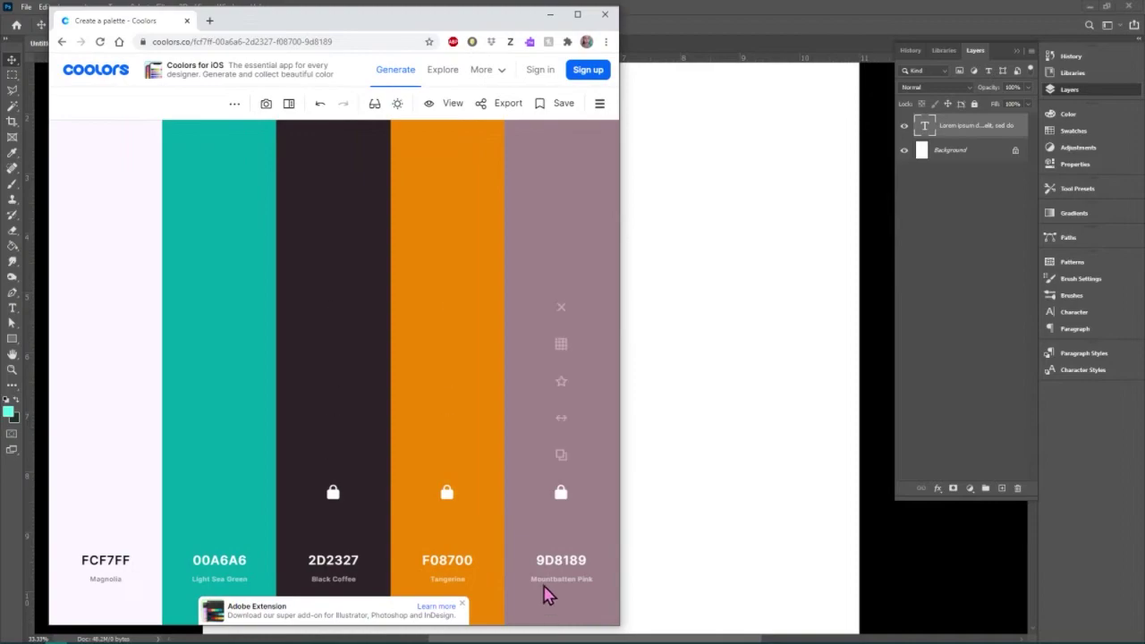
Copy the pink colour's hex code 9D8189 and return to the Photoshop document.
{"action": "left_click_drag", "start_coordinate": [529, 416], "coordinate": [552, 434]}
{"action": "left_click", "coordinate": [562, 458]}
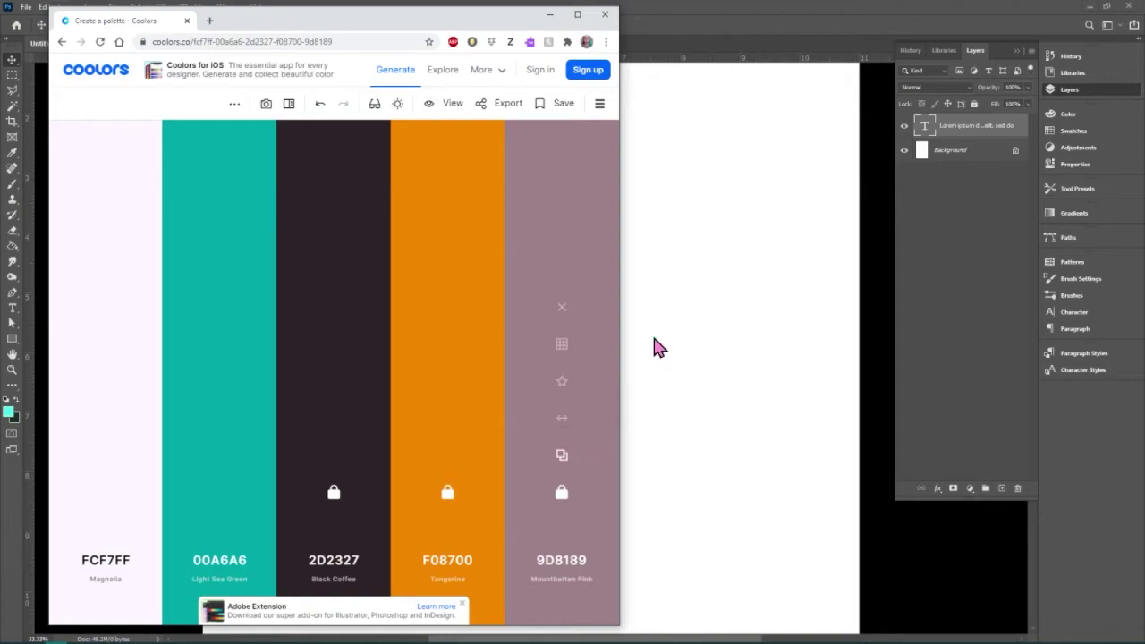
{"action": "left_click", "coordinate": [680, 17]}
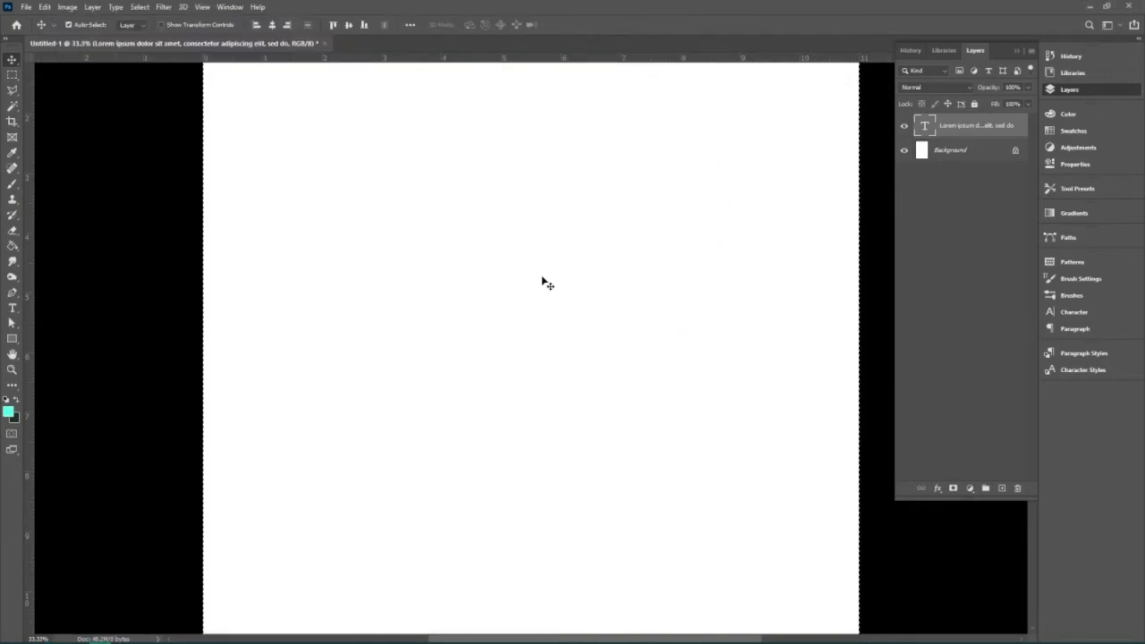
Set the foreground colour to Coolors' Mountbatten Pink 9D8189 by pasting its hex code.
{"action": "left_click", "coordinate": [9, 412]}
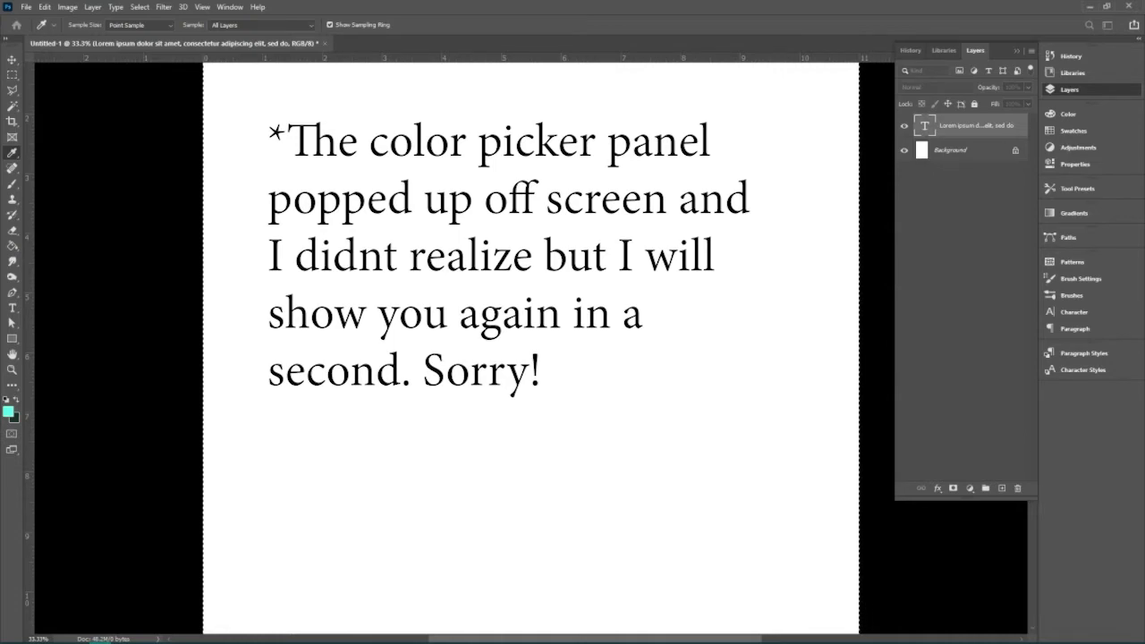
{"action": "key", "text": "Escape"}
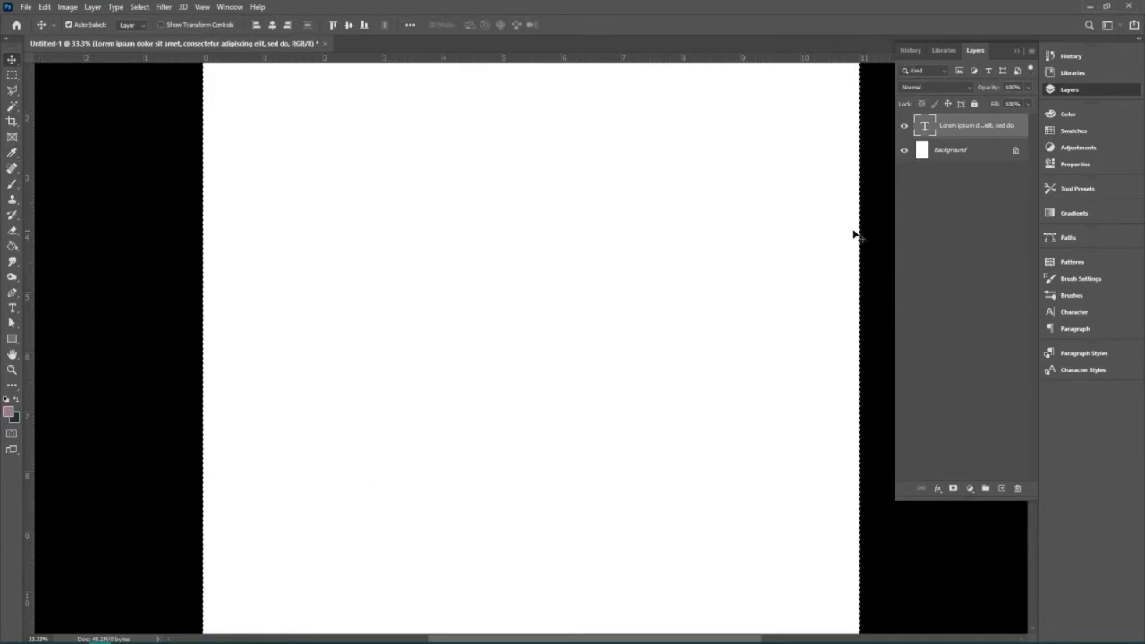
Save the pink foreground colour as the first swatch in palette 3.
{"action": "left_click", "coordinate": [1058, 131]}
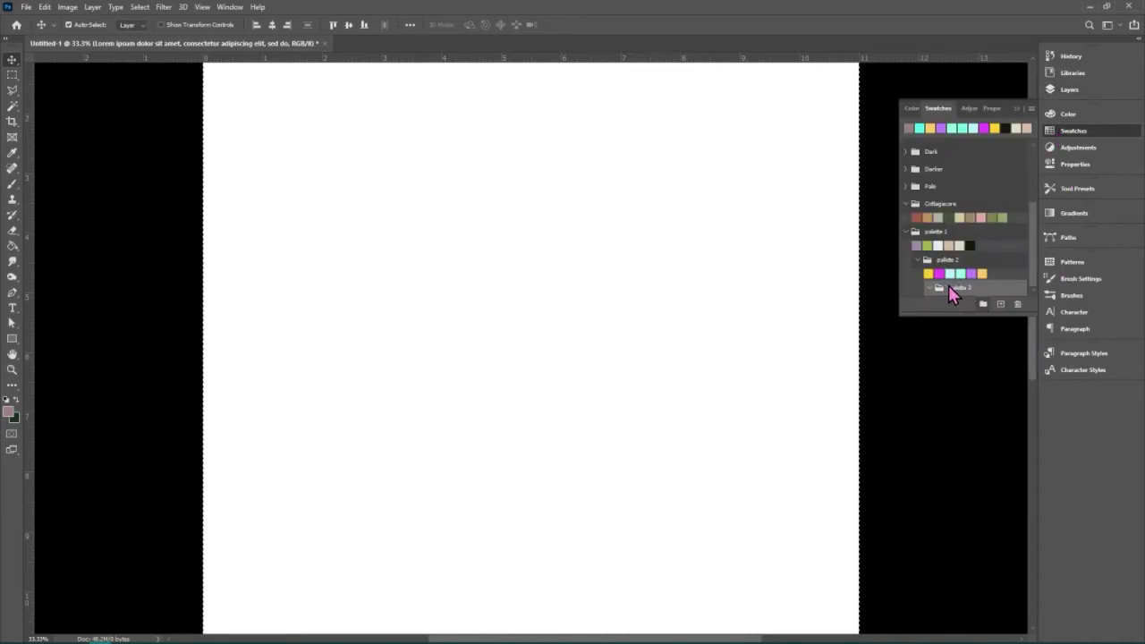
{"action": "left_click", "coordinate": [1001, 305]}
{"action": "left_click", "coordinate": [698, 209]}
Copy the orange hex code F08700 from the Coolors palette in Chrome.
{"action": "mouse_move", "coordinate": [357, 641]}
{"action": "left_click", "coordinate": [55, 635]}
{"action": "left_click", "coordinate": [448, 469]}
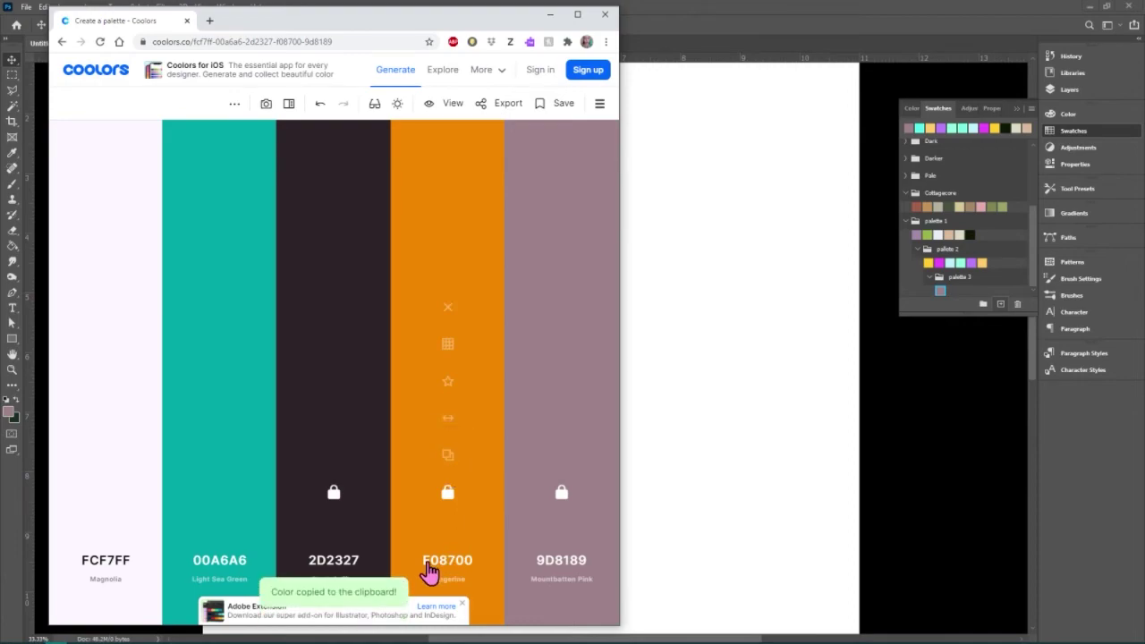
{"action": "left_click", "coordinate": [696, 460]}
Make orange F08700 the foreground colour and add it as a swatch in palette 3.
{"action": "key", "text": "i"}
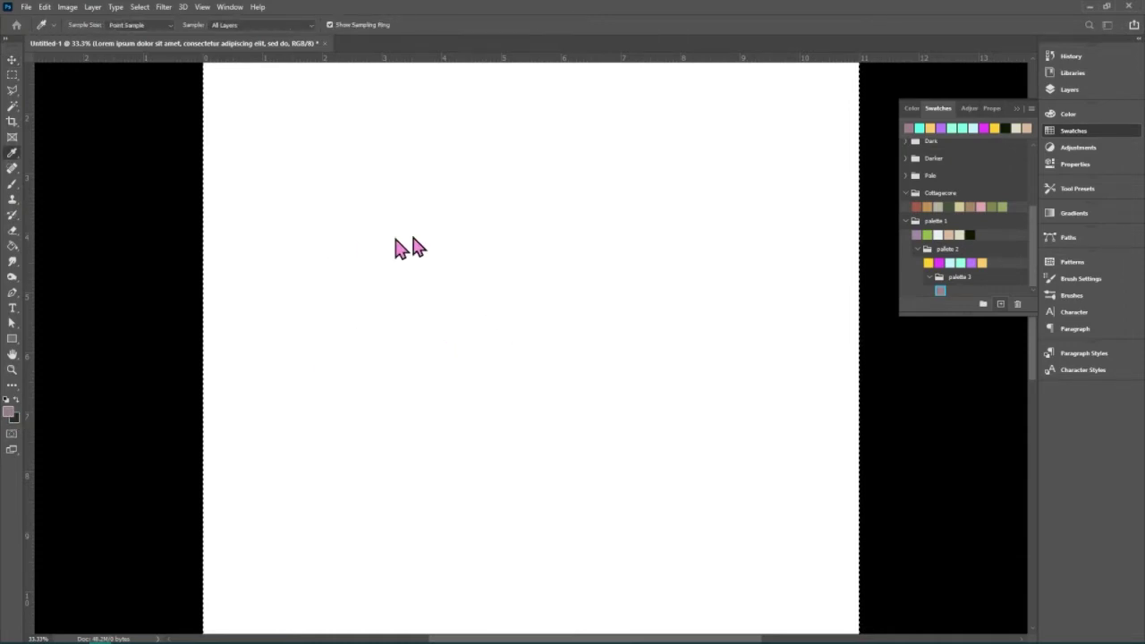
{"action": "left_click_drag", "start_coordinate": [398, 237], "coordinate": [497, 134]}
{"action": "key", "text": "ctrl+v"}
{"action": "left_click_drag", "start_coordinate": [543, 126], "coordinate": [556, 147]}
{"action": "left_click_drag", "start_coordinate": [601, 356], "coordinate": [562, 356]}
{"action": "left_click", "coordinate": [651, 161]}
{"action": "left_click", "coordinate": [1001, 305]}
{"action": "left_click", "coordinate": [699, 209]}
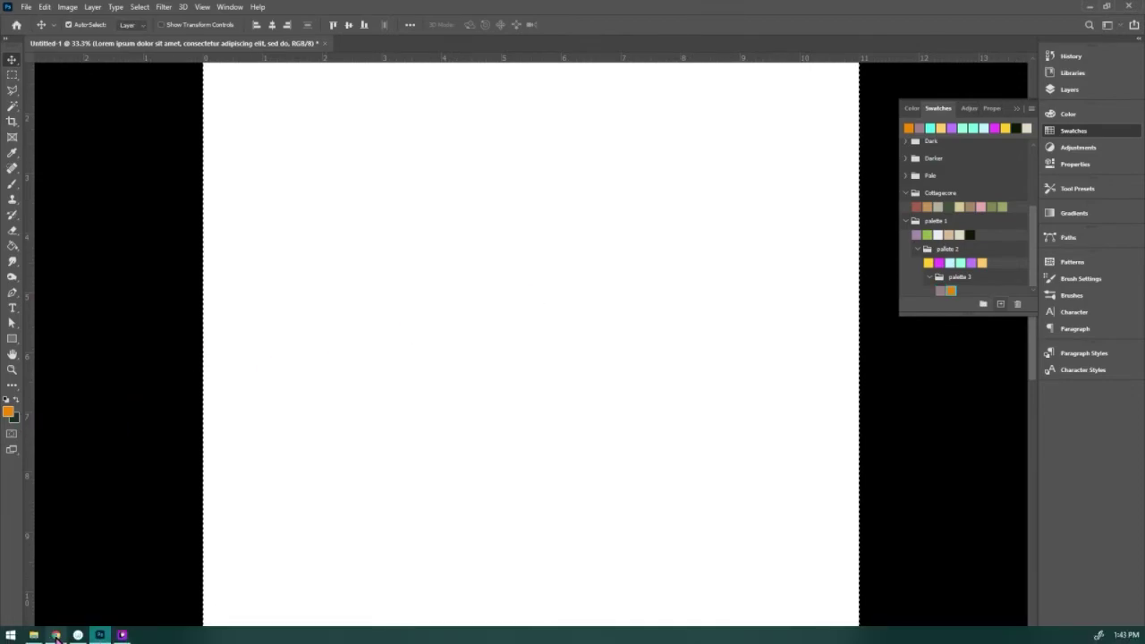
Copy Black Coffee 2D2327 from Coolors and add it as a swatch in palette 3.
{"action": "left_click", "coordinate": [55, 637]}
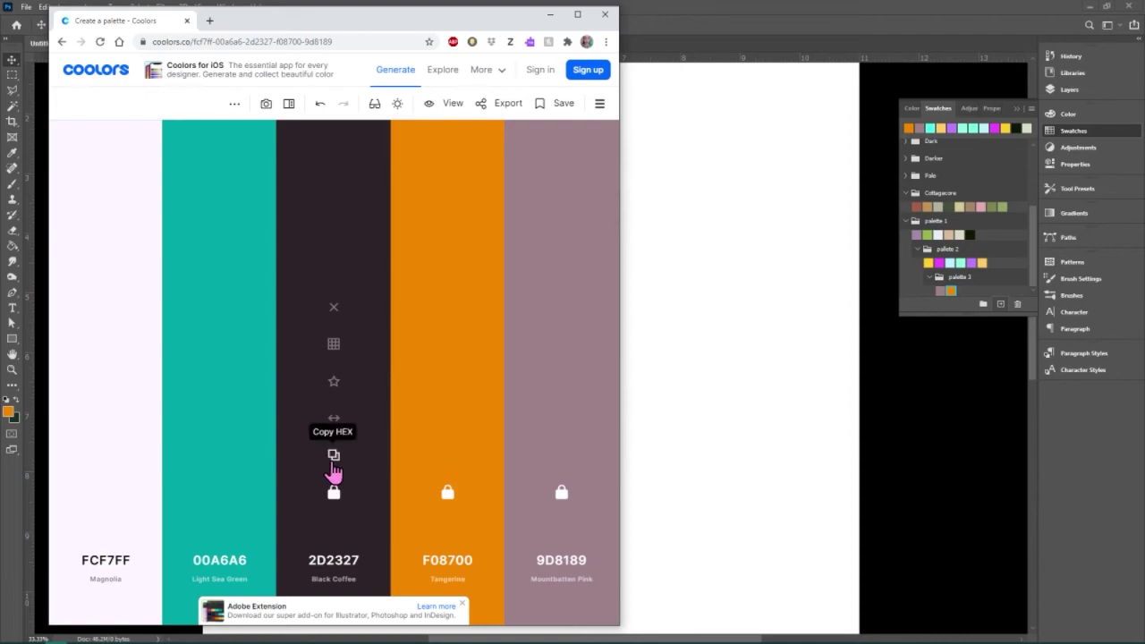
{"action": "left_click", "coordinate": [334, 455]}
{"action": "left_click", "coordinate": [623, 345]}
{"action": "left_click", "coordinate": [8, 414]}
{"action": "double_click", "coordinate": [565, 355]}
{"action": "key", "text": "ctrl+v"}
{"action": "left_click", "coordinate": [665, 163]}
{"action": "left_click", "coordinate": [1000, 304]}
{"action": "left_click", "coordinate": [696, 209]}
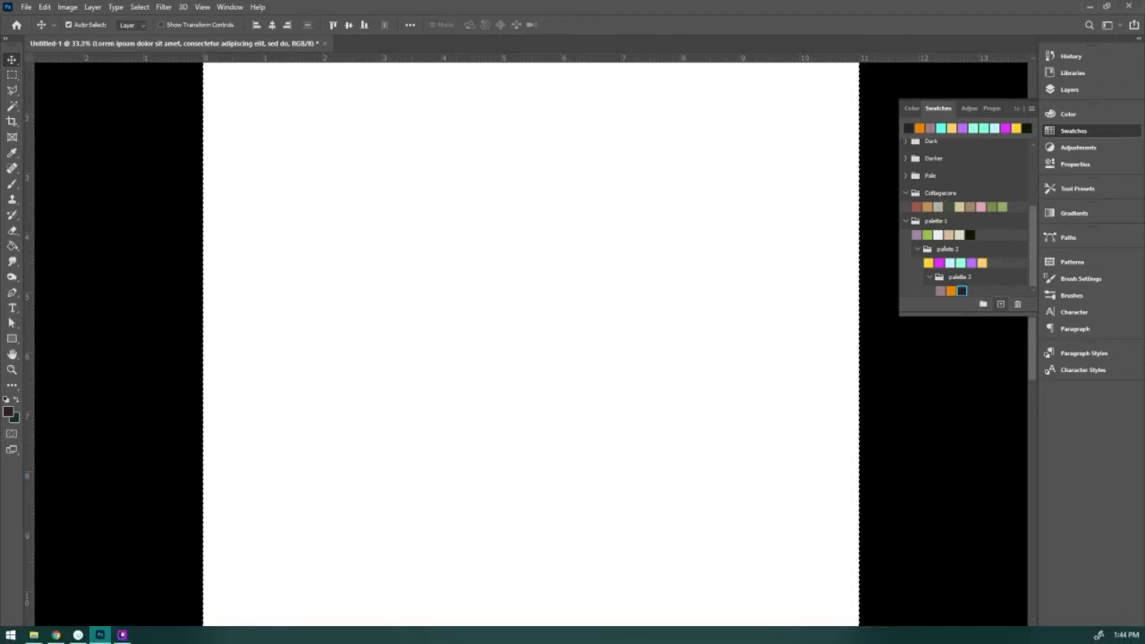
Copy teal 00A6A6 from Coolors, make it the foreground colour, and save it as palette 3's fourth swatch.
{"action": "left_click", "coordinate": [56, 635]}
{"action": "mouse_move", "coordinate": [217, 529]}
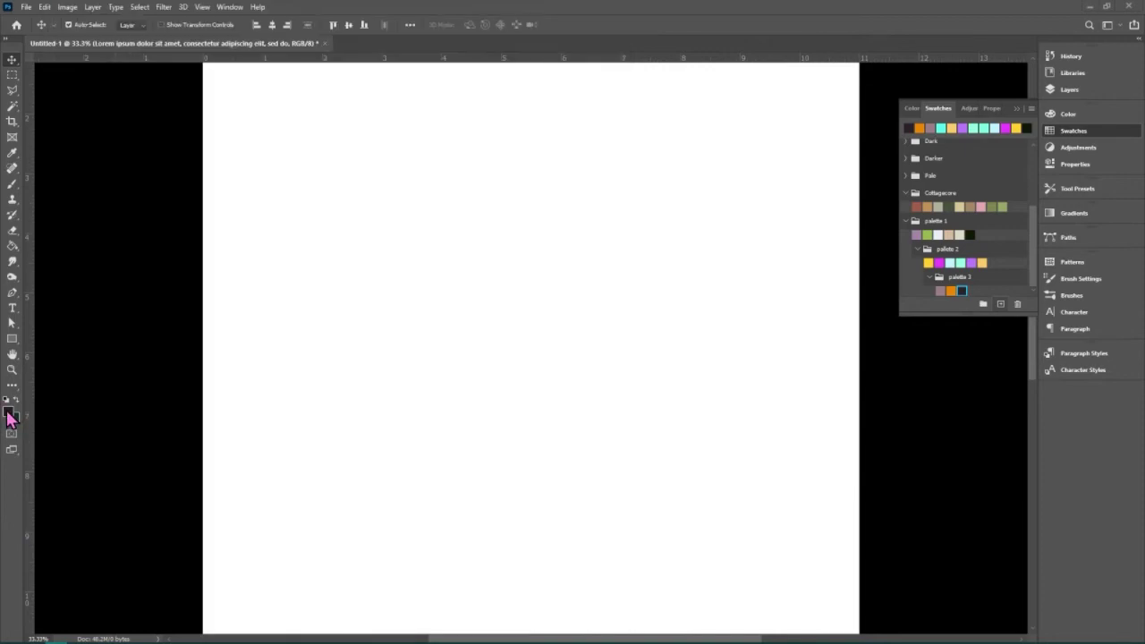
{"action": "left_click", "coordinate": [10, 414]}
{"action": "double_click", "coordinate": [590, 355]}
{"action": "key", "text": "ctrl+v"}
{"action": "left_click", "coordinate": [648, 165]}
{"action": "left_click", "coordinate": [1000, 304]}
{"action": "left_click", "coordinate": [699, 210]}
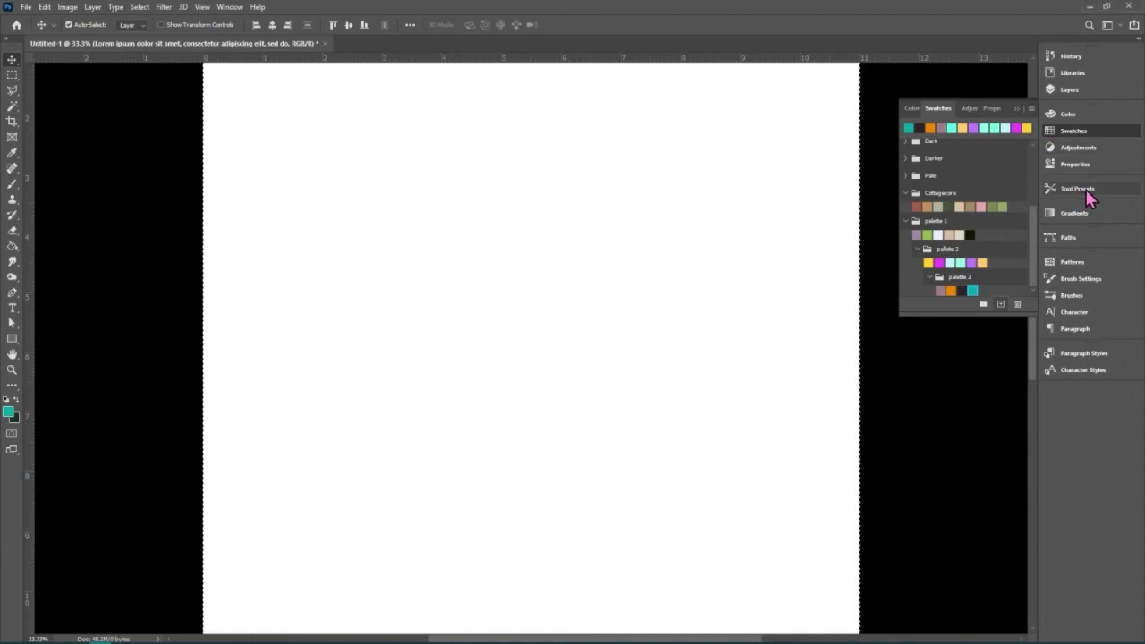
Open the Libraries panel from the Window menu, then close it to leave the blank canvas.
{"action": "left_click", "coordinate": [228, 8]}
{"action": "left_click", "coordinate": [257, 274]}
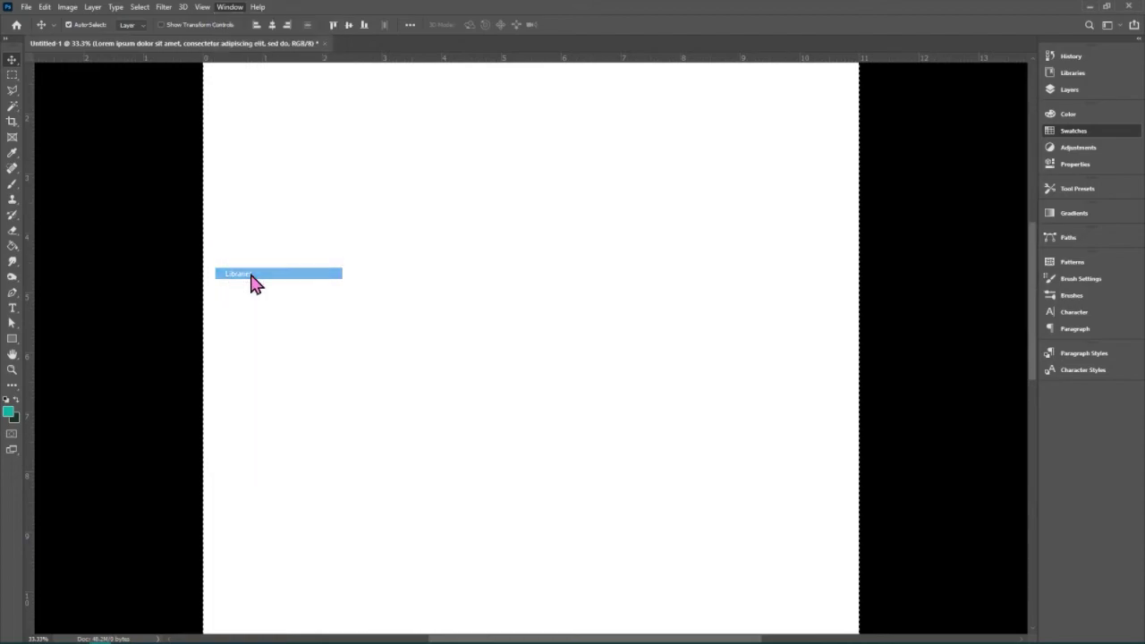
{"action": "left_click", "coordinate": [1064, 77]}
{"action": "left_click", "coordinate": [1072, 76]}
{"action": "left_click", "coordinate": [556, 261]}
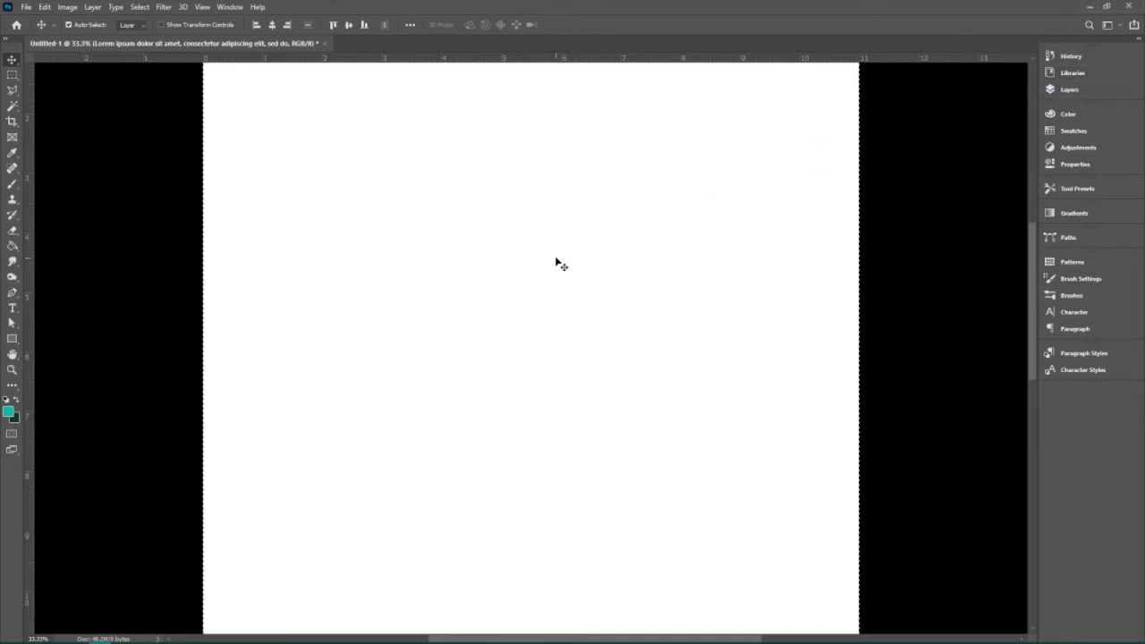
{"action": "left_click", "coordinate": [1072, 73]}
{"action": "left_click", "coordinate": [163, 7]}
{"action": "mouse_move", "coordinate": [185, 8]}
{"action": "mouse_move", "coordinate": [229, 7]}
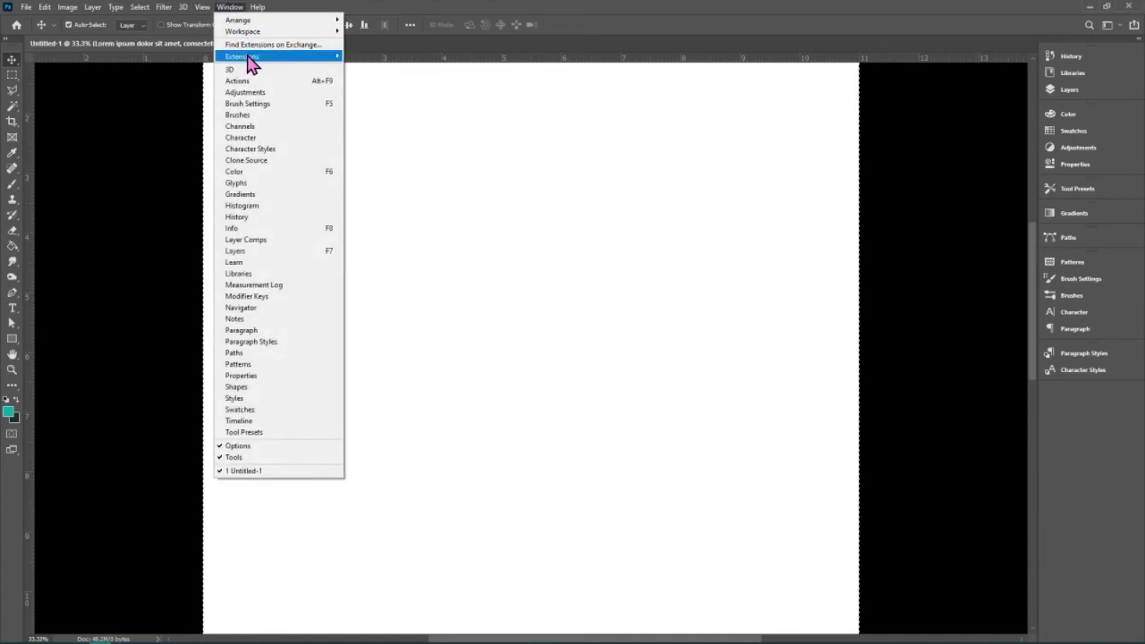
{"action": "mouse_move", "coordinate": [248, 57]}
{"action": "left_click", "coordinate": [396, 57]}
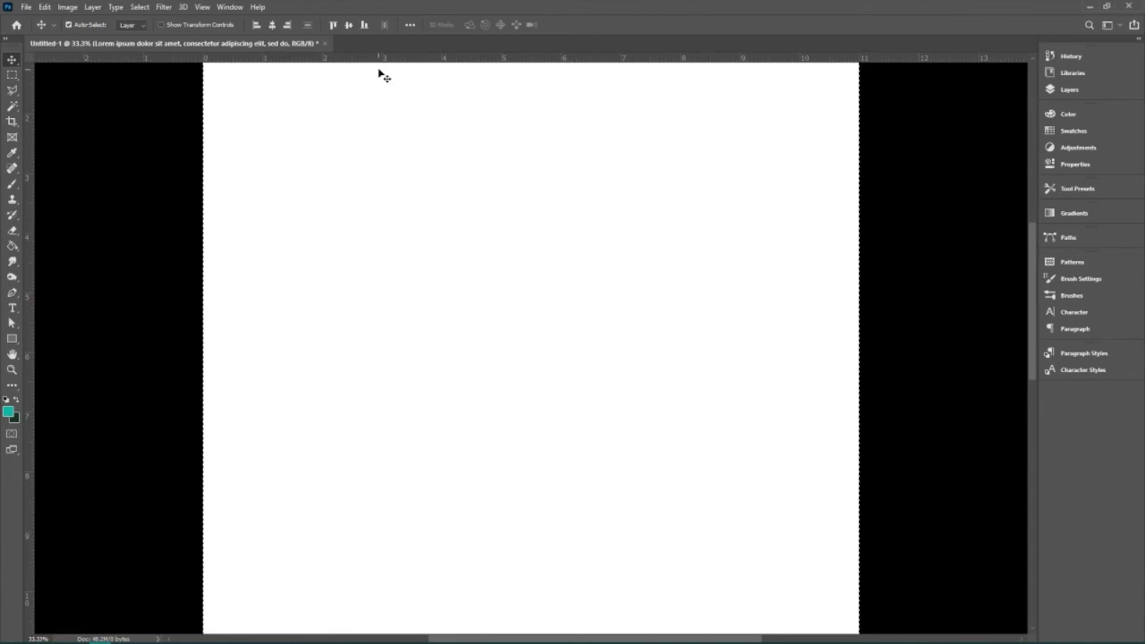
{"action": "mouse_move", "coordinate": [94, 641]}
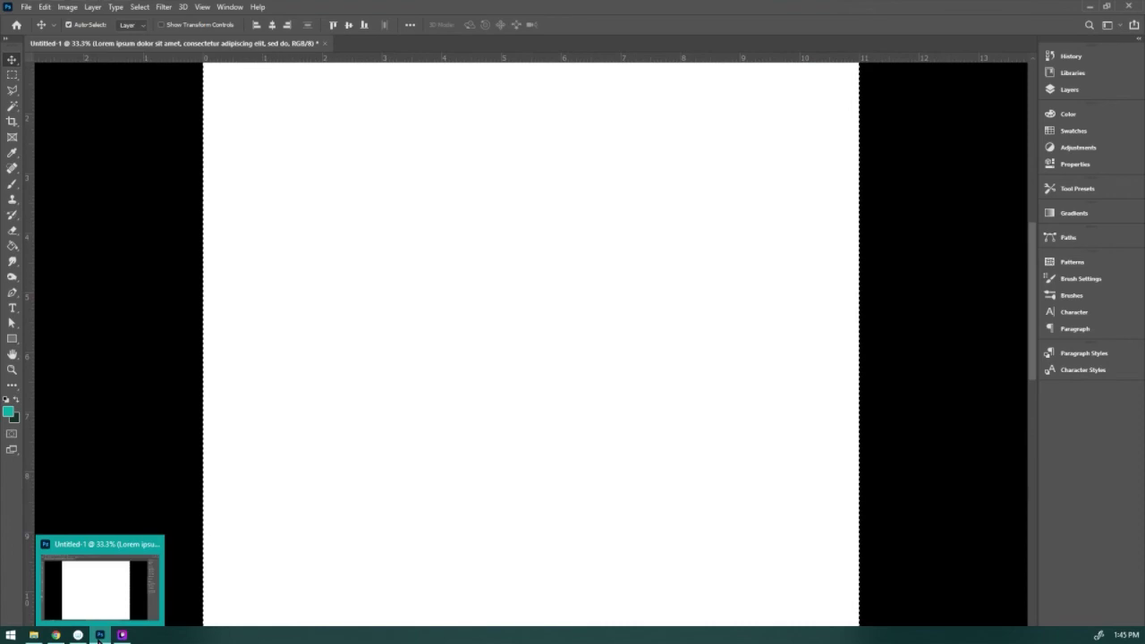
{"action": "left_click", "coordinate": [1075, 73]}
{"action": "left_click", "coordinate": [1054, 78]}
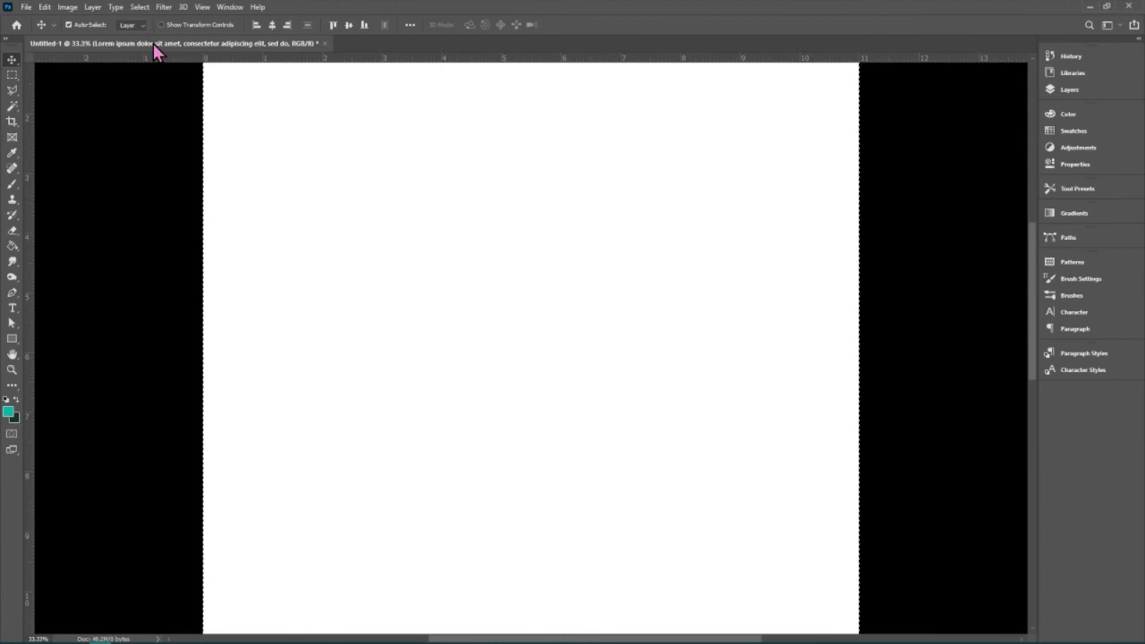
Open the Window menu to list the available panels and extensions.
{"action": "left_click", "coordinate": [223, 7]}
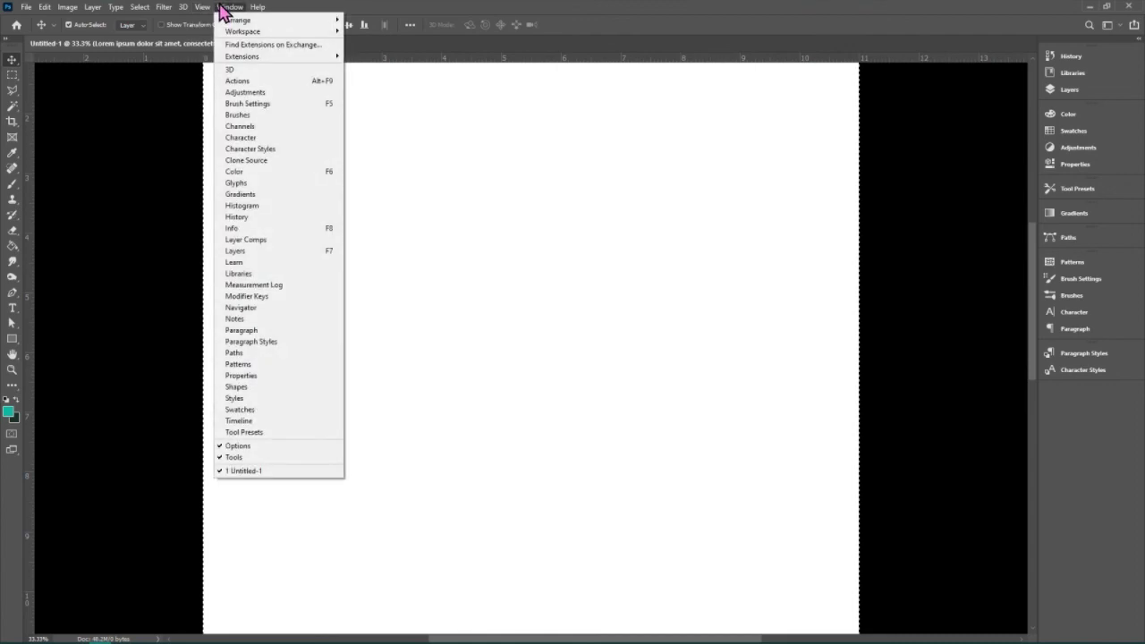